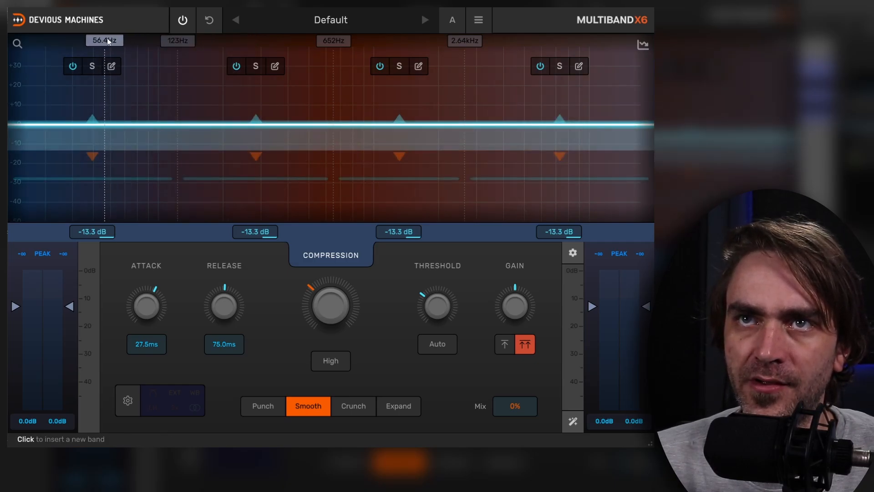
# Insert crossovers at about 319 Hz and 53.3 Hz, and move one midrange crossover to about 1.10 kHz
pyautogui.click(266, 44)
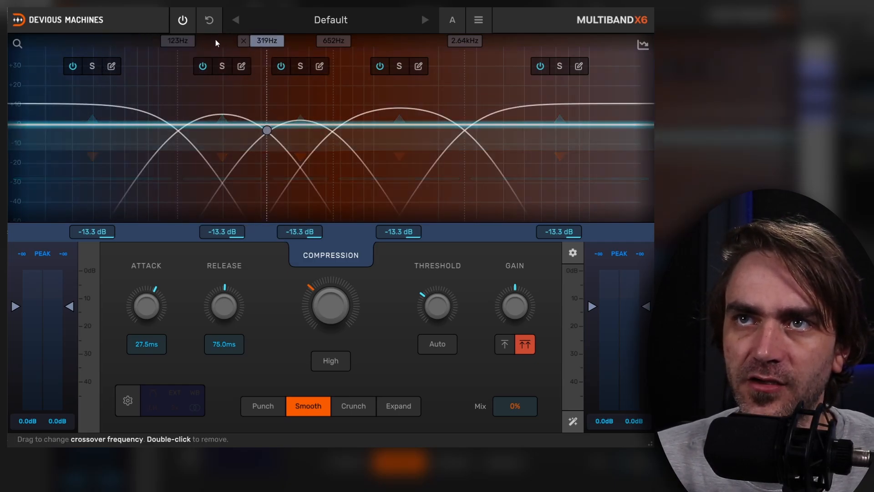
pyautogui.click(100, 40)
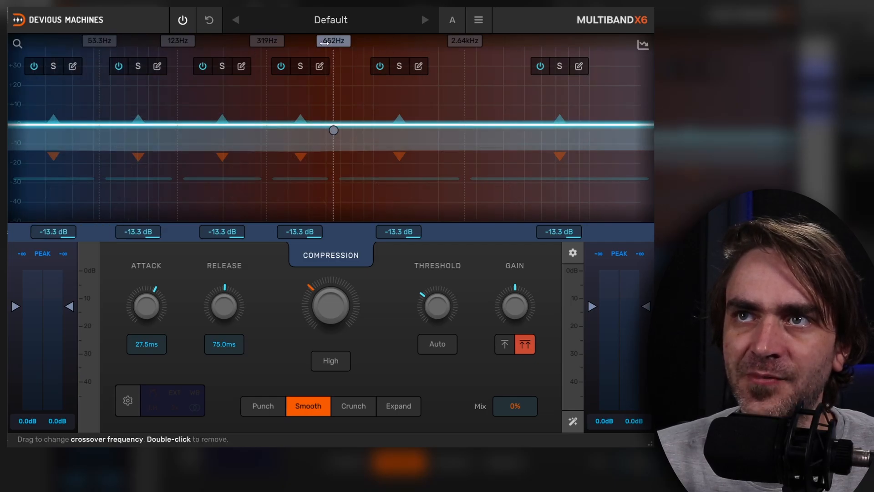
pyautogui.click(311, 41)
pyautogui.moveTo(266, 42); pyautogui.dragTo(383, 41)
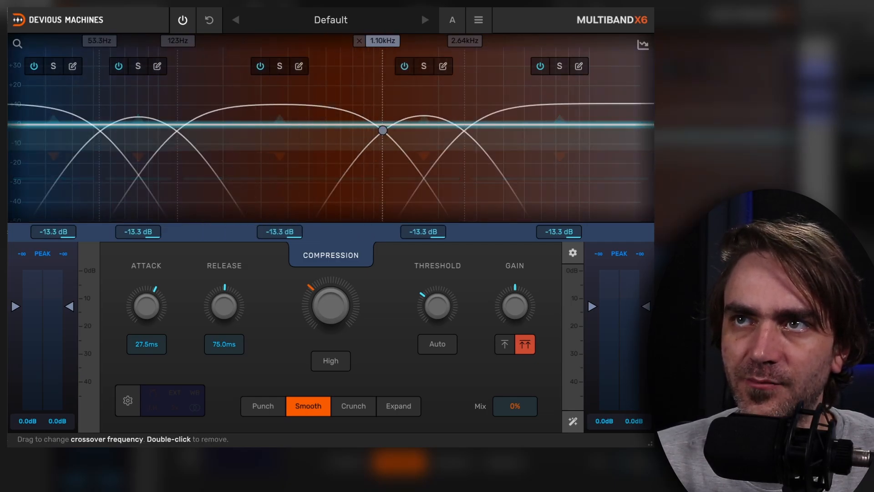
# Delete all the crossover points so that a single full-range band is left
pyautogui.click(359, 40)
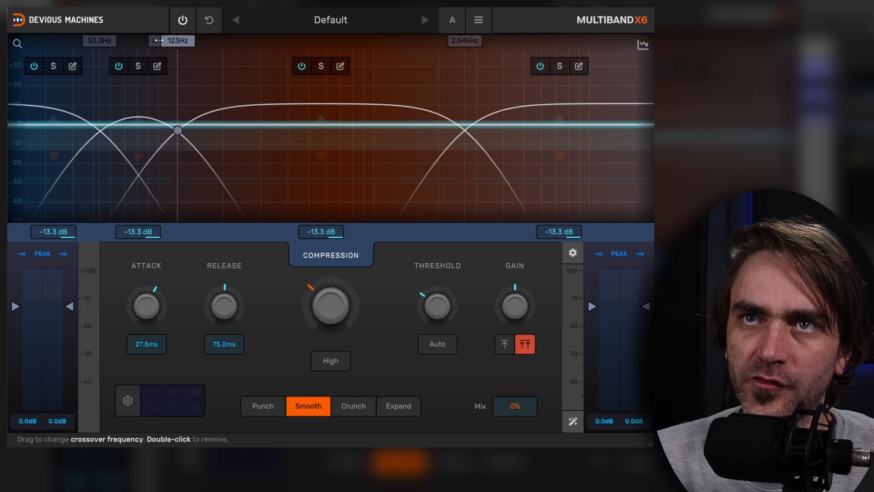
pyautogui.click(156, 40)
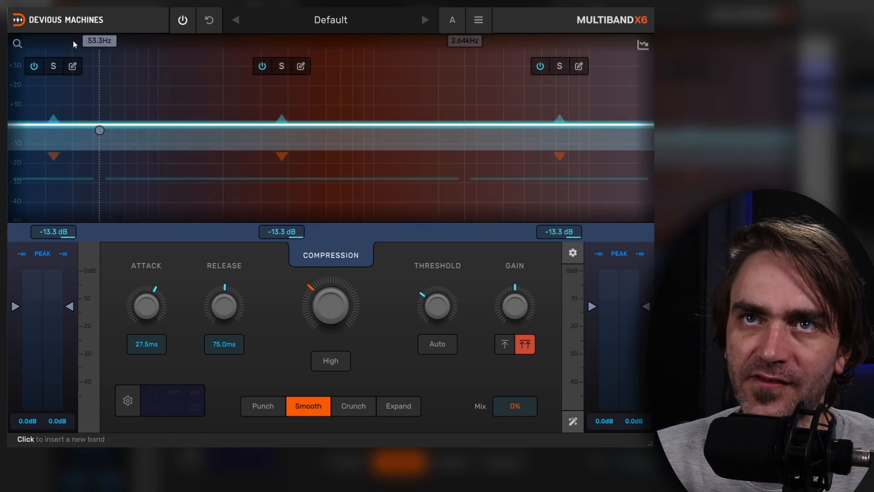
pyautogui.click(76, 40)
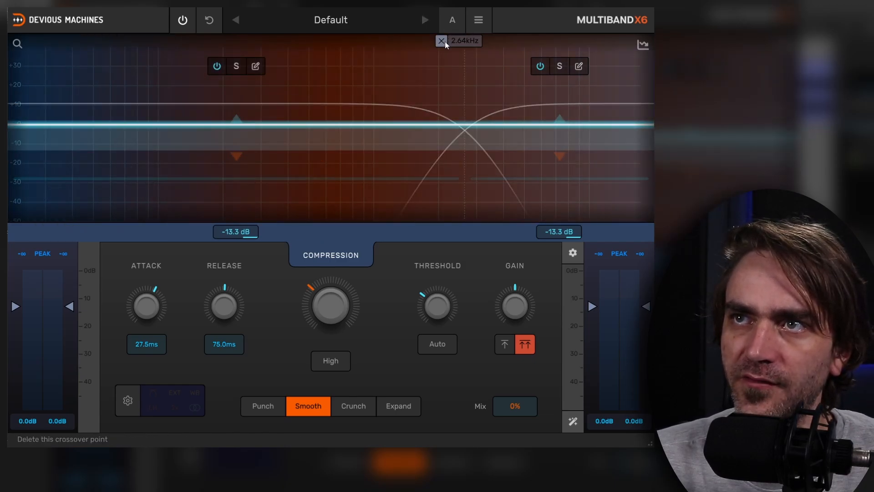
pyautogui.click(441, 41)
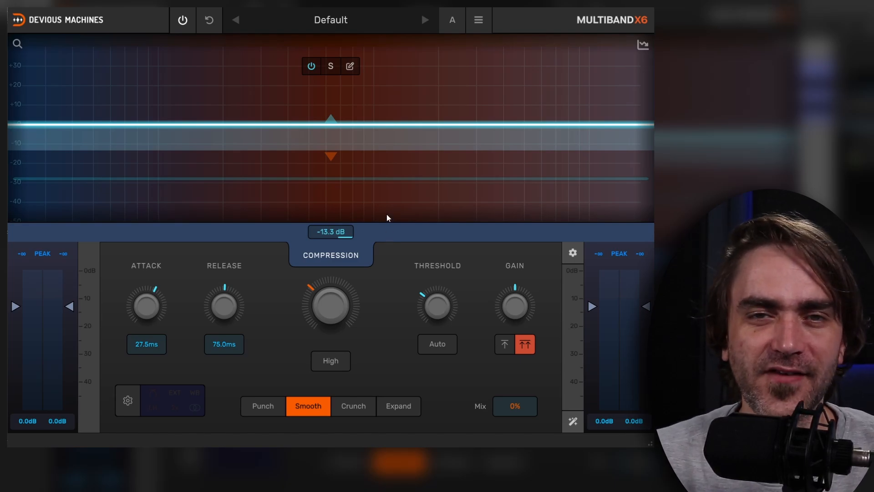
# Split the spectrum into four bands with crossovers at about 162 Hz, 834 Hz and 4.79 kHz
pyautogui.click(205, 46)
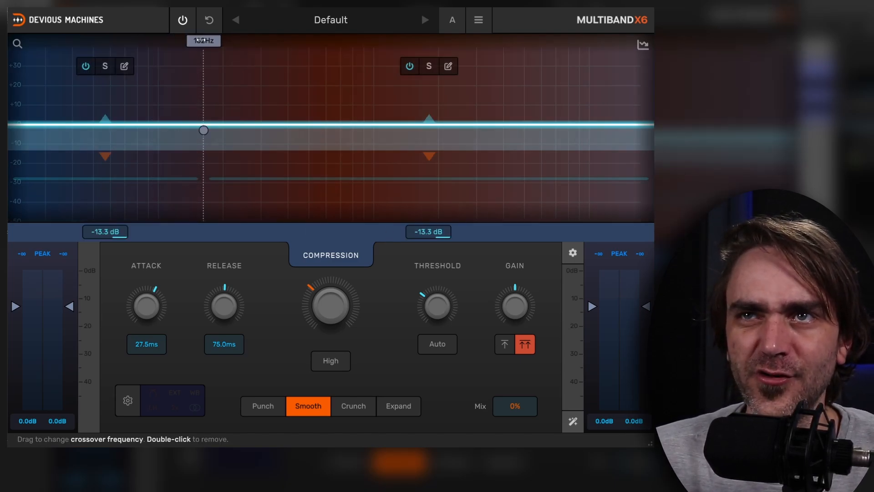
pyautogui.click(356, 42)
pyautogui.click(520, 42)
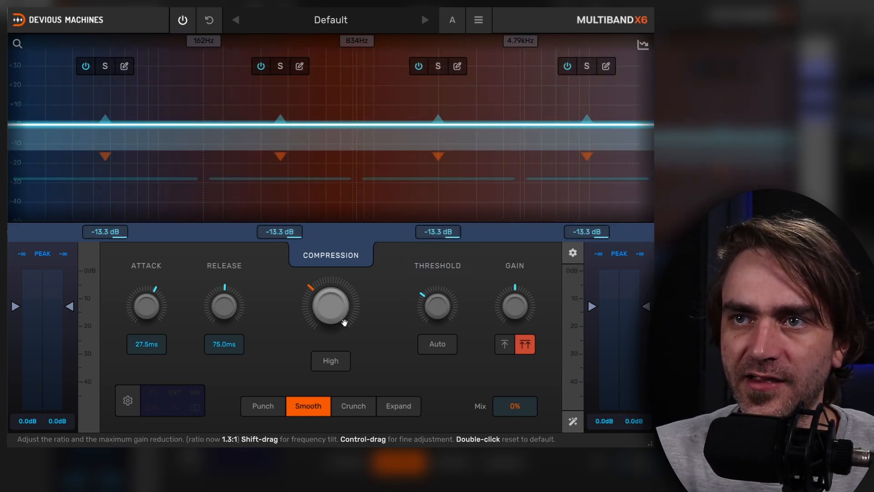
# Set the threshold of all bands to -38.6 dB and their compression to -18.3 dB
pyautogui.moveTo(331, 306)
pyautogui.mouseDown()
pyautogui.moveTo(331, 289)
pyautogui.moveTo(331, 302)
pyautogui.mouseUp()
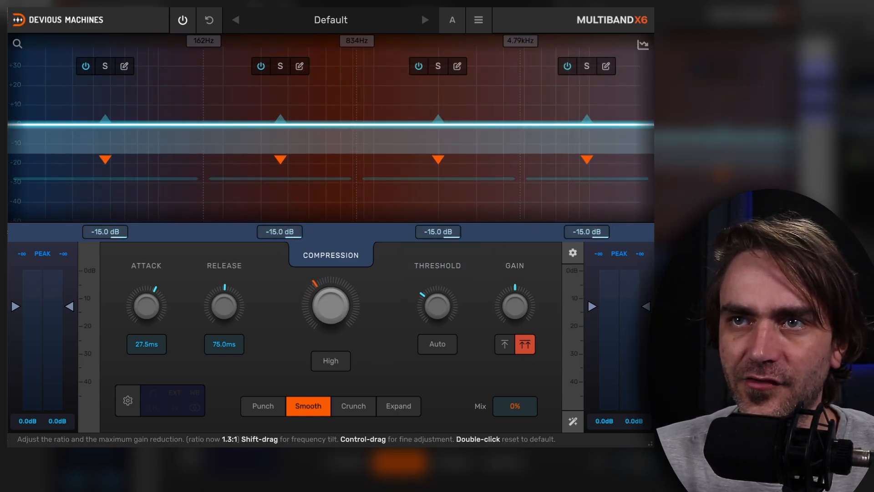
pyautogui.moveTo(458, 324); pyautogui.dragTo(451, 284)
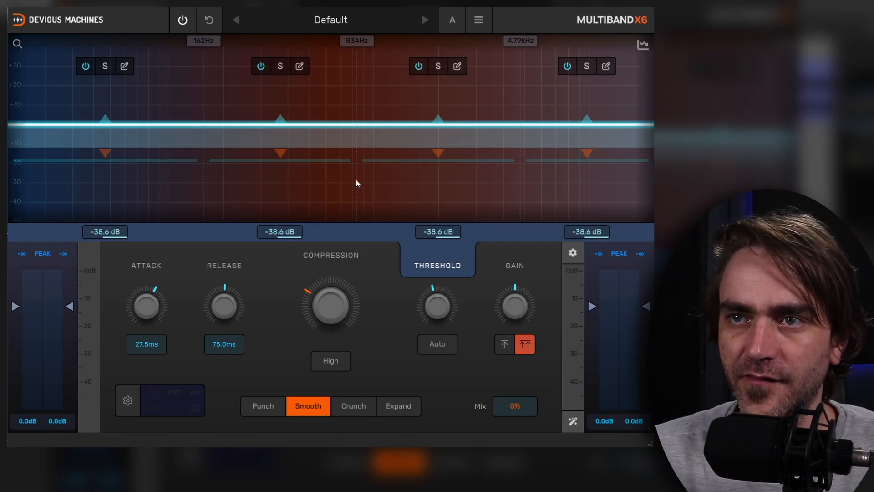
pyautogui.moveTo(332, 306)
pyautogui.mouseDown()
pyautogui.moveTo(331, 282)
pyautogui.moveTo(332, 298)
pyautogui.mouseUp()
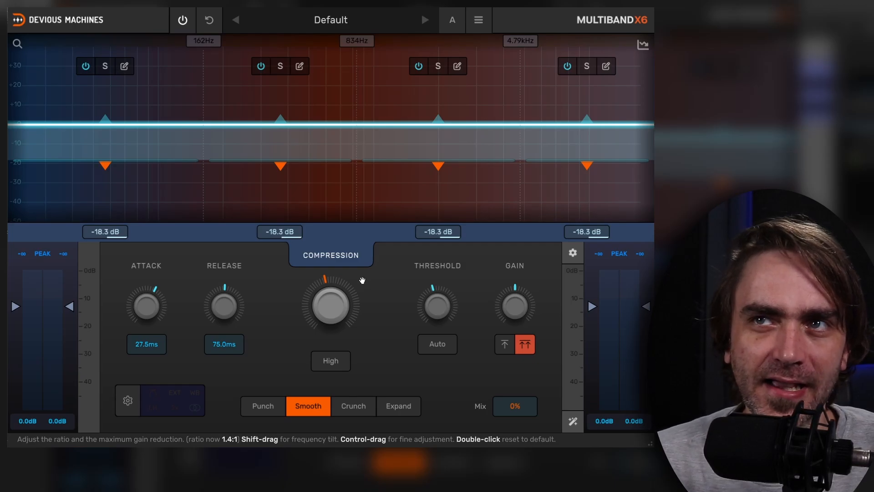
# Edit the bands selectively to set their compression to -12.4, -13.5, -25.5 and -13.5 dB from low to high
pyautogui.click(299, 66)
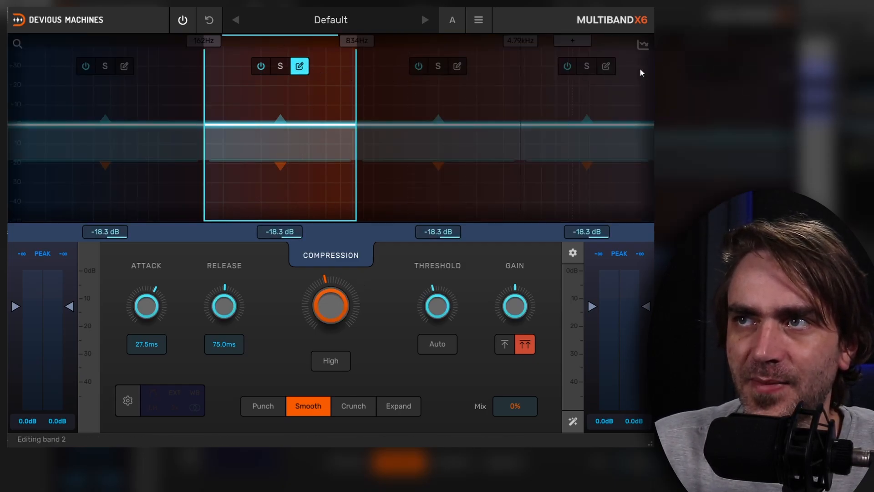
pyautogui.click(606, 66)
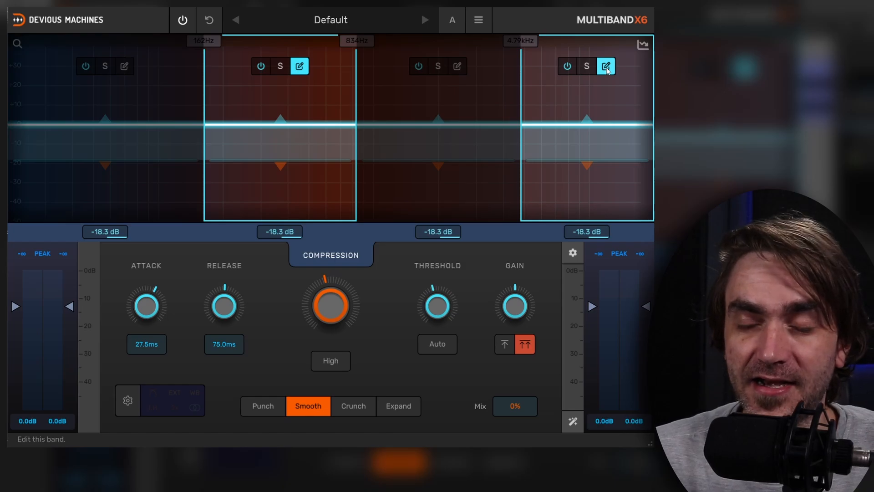
pyautogui.moveTo(330, 304); pyautogui.dragTo(364, 308)
pyautogui.click(458, 67)
pyautogui.click(124, 67)
pyautogui.click(124, 66)
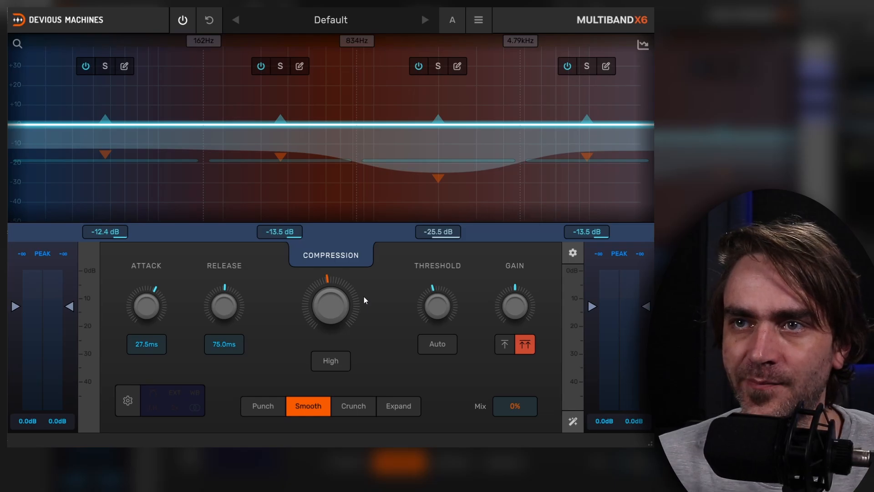
# Adjust the compression to -4.6, -10.9, -27.6 and -20.1 dB from the lowest to the highest band
pyautogui.moveTo(365, 297); pyautogui.dragTo(365, 303)
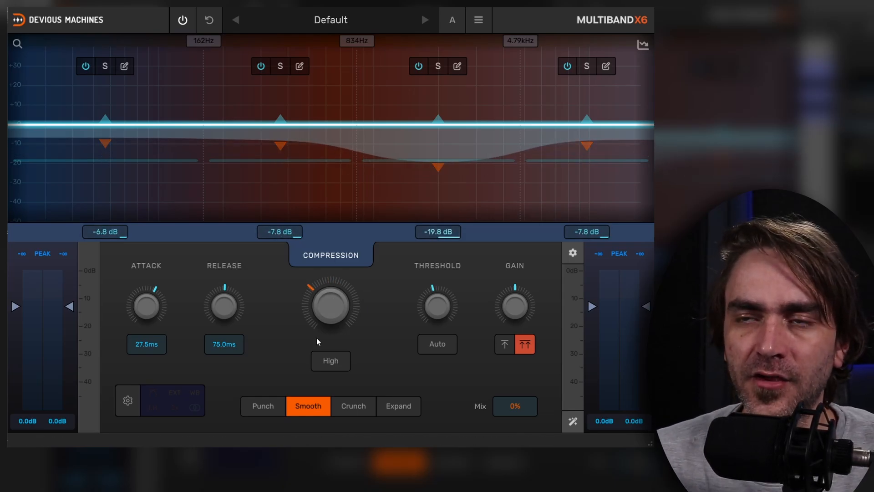
pyautogui.moveTo(317, 341); pyautogui.dragTo(318, 330)
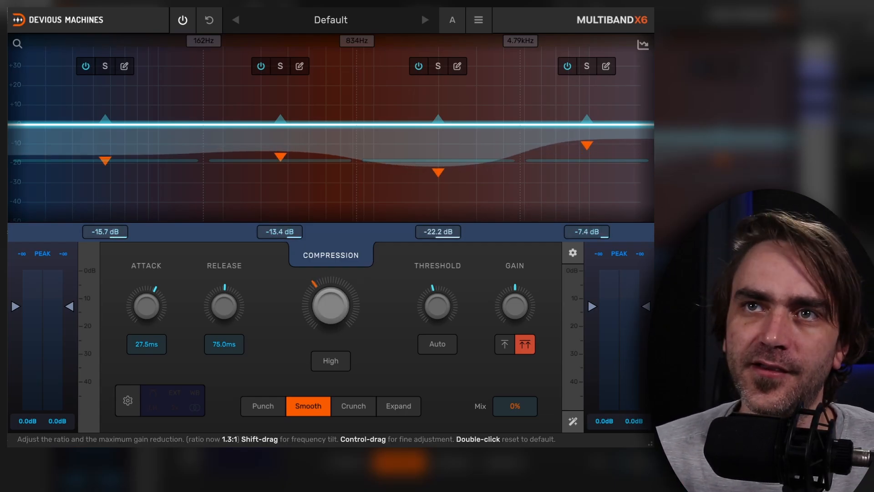
pyautogui.moveTo(331, 303); pyautogui.dragTo(335, 274)
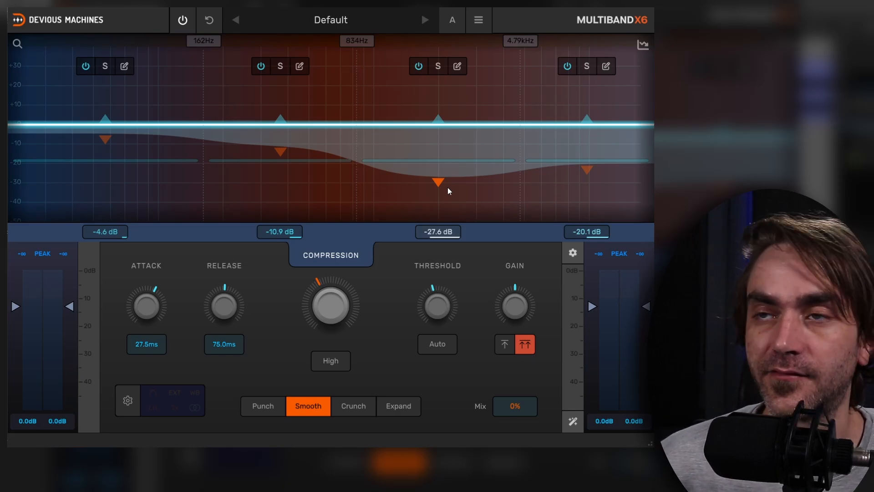
# Set the release to 25.6 ms with a frequency tilt giving 31.9, 27.3, 23.7 and 20.8 ms per band
pyautogui.moveTo(213, 301); pyautogui.dragTo(233, 310)
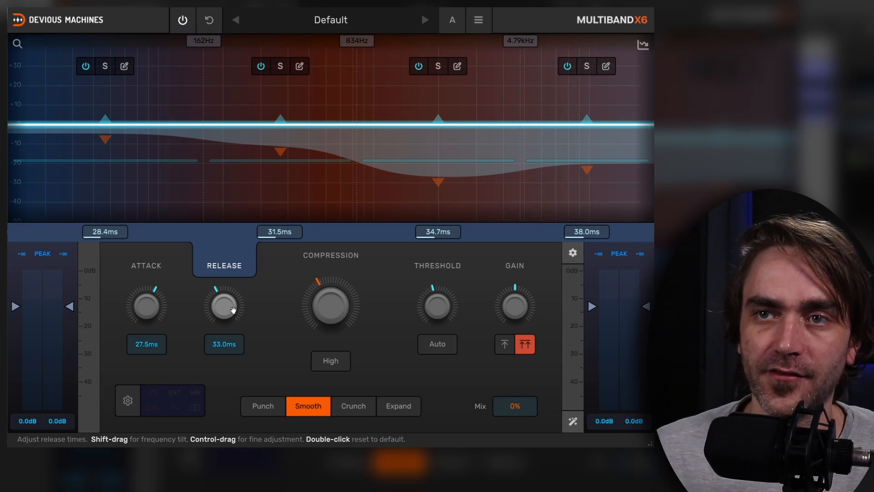
pyautogui.moveTo(233, 310); pyautogui.dragTo(227, 277)
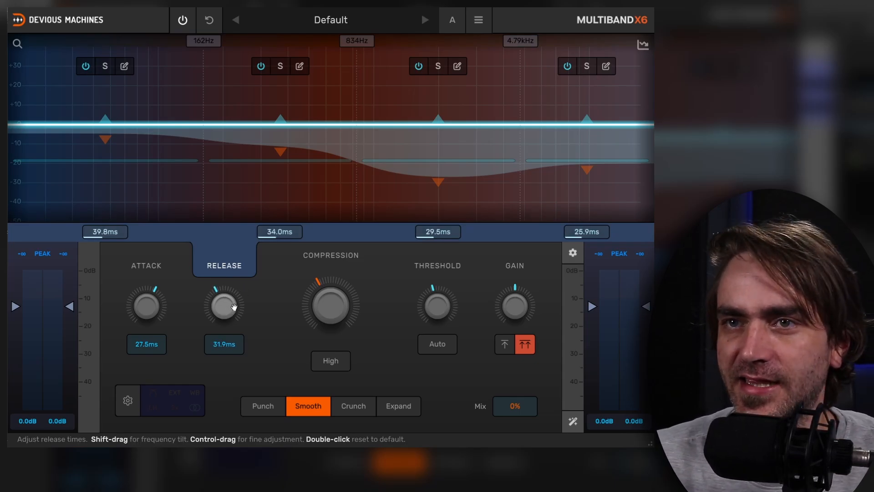
pyautogui.moveTo(233, 307); pyautogui.dragTo(227, 314)
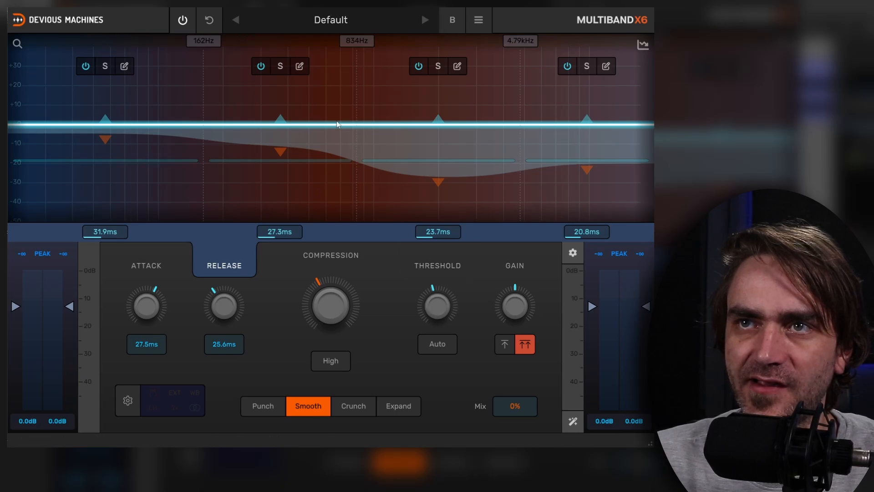
# Switch to variation A and set its mix to 100%
pyautogui.click(453, 23)
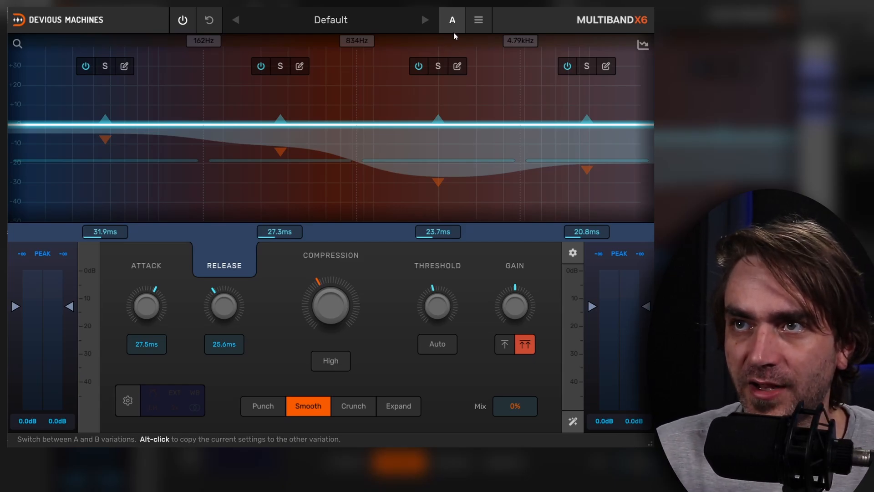
pyautogui.moveTo(512, 404); pyautogui.dragTo(517, 384)
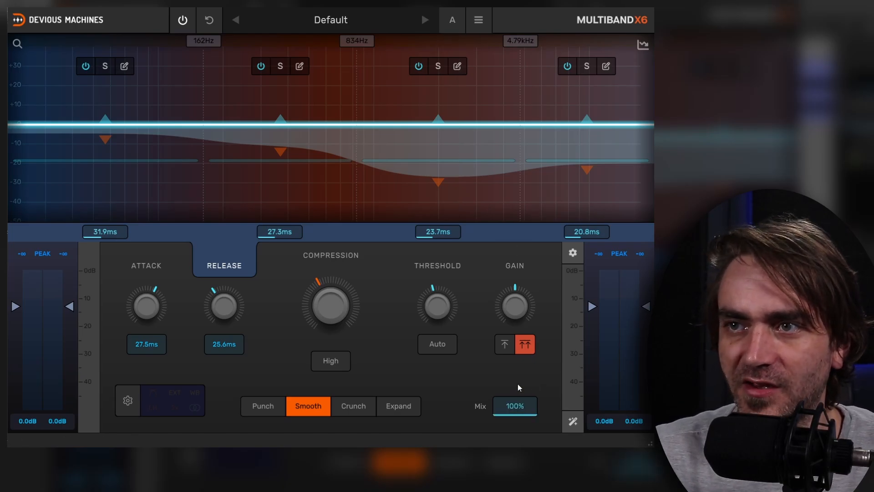
# In variation B, lower the compression and tilt the band thresholds to -41.8, -39.3, -37.1 and -35.0 dB
pyautogui.click(450, 20)
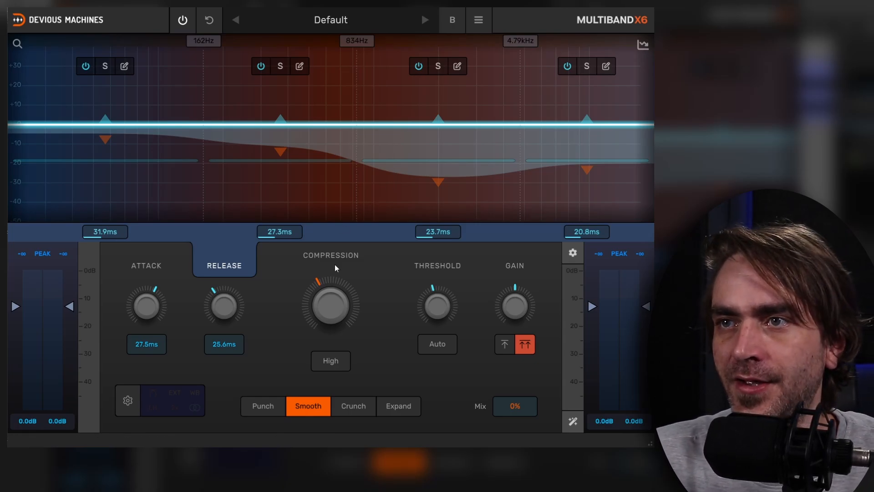
pyautogui.moveTo(331, 302); pyautogui.dragTo(320, 341)
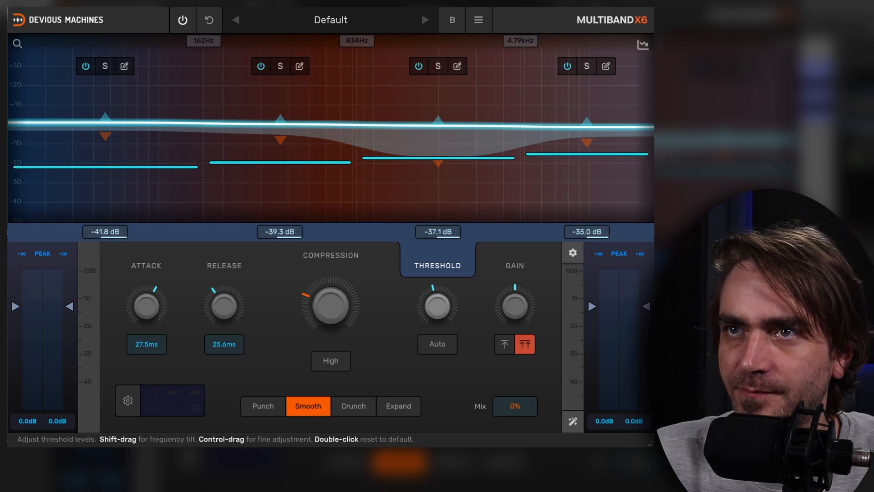
# Set variation B's release to 23.6 ms and tilt its attack to 11.7, 22.7, 41.3 and 72.4 ms across the bands
pyautogui.moveTo(224, 306); pyautogui.dragTo(224, 324)
pyautogui.moveTo(146, 306); pyautogui.dragTo(147, 281)
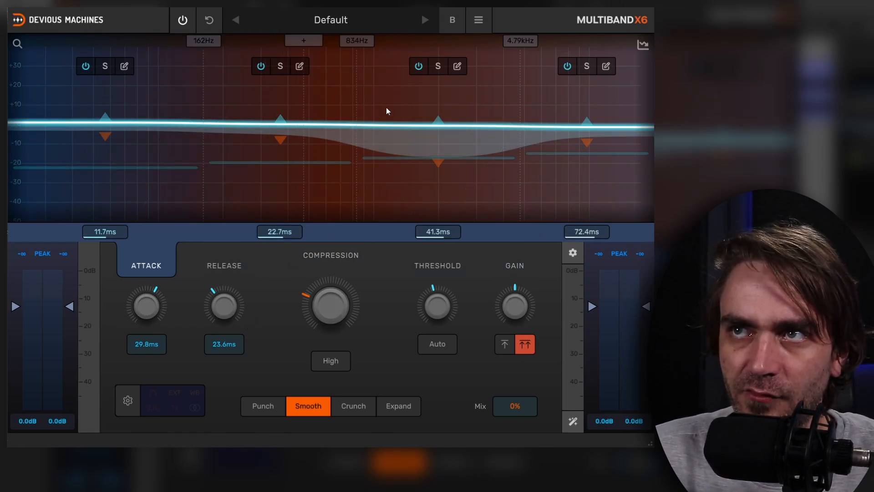
# Compare variations A and B by alternating between them several times, ending on A
pyautogui.click(457, 24)
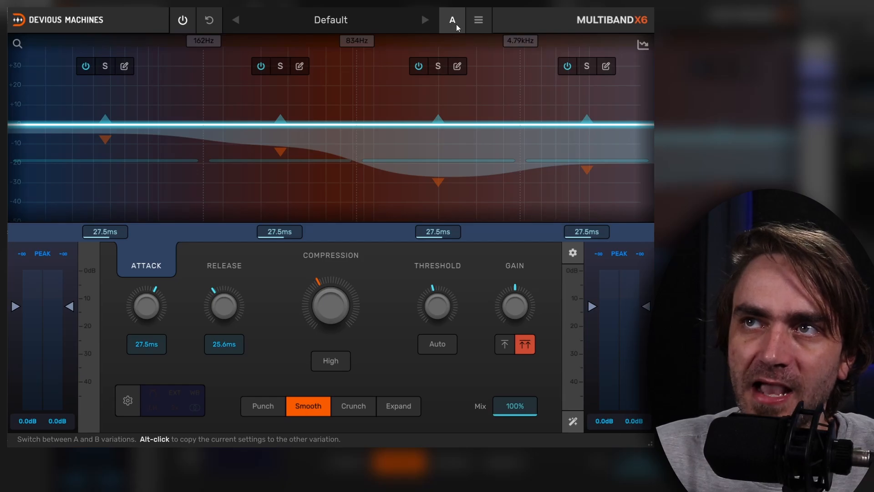
pyautogui.click(457, 24)
pyautogui.click(456, 23)
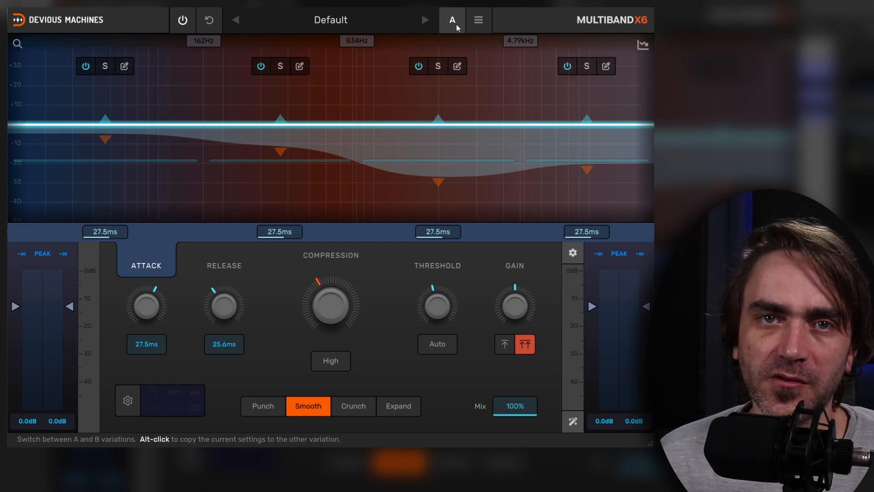
pyautogui.click(456, 24)
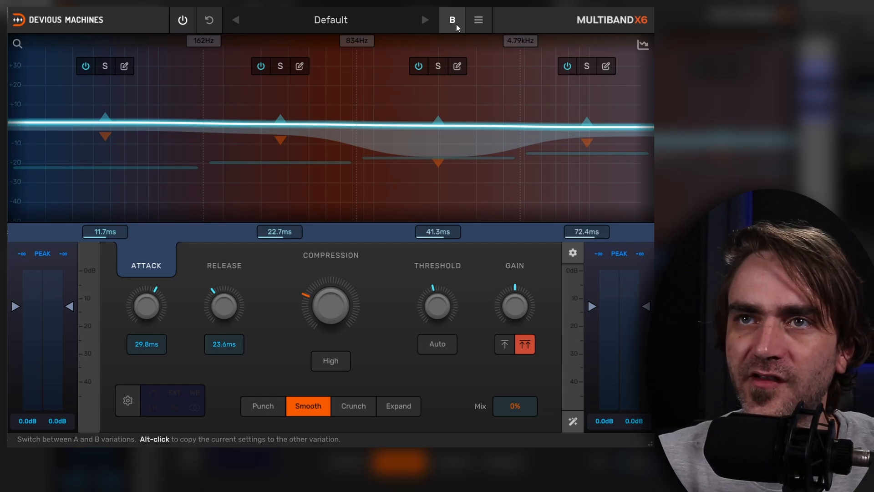
pyautogui.click(454, 25)
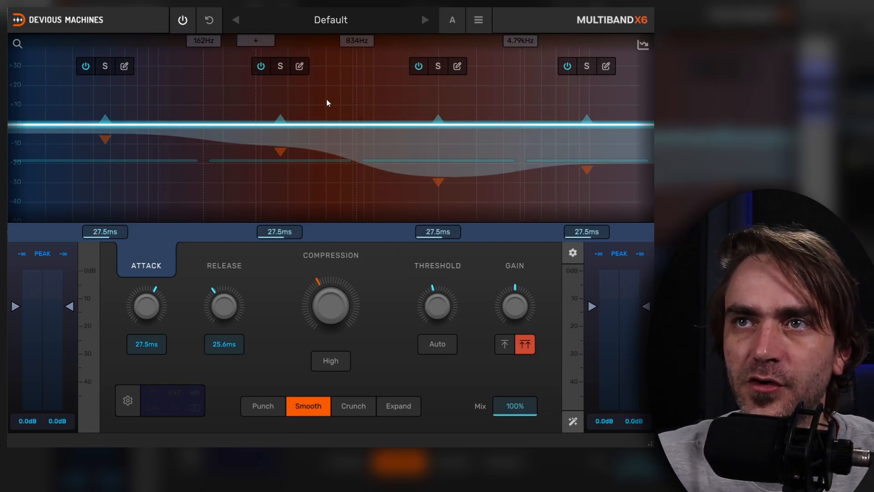
pyautogui.click(452, 25)
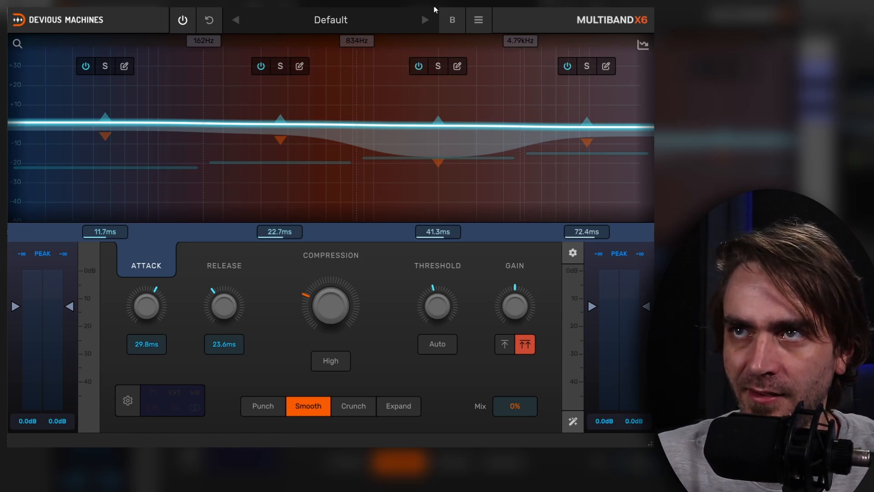
pyautogui.click(450, 20)
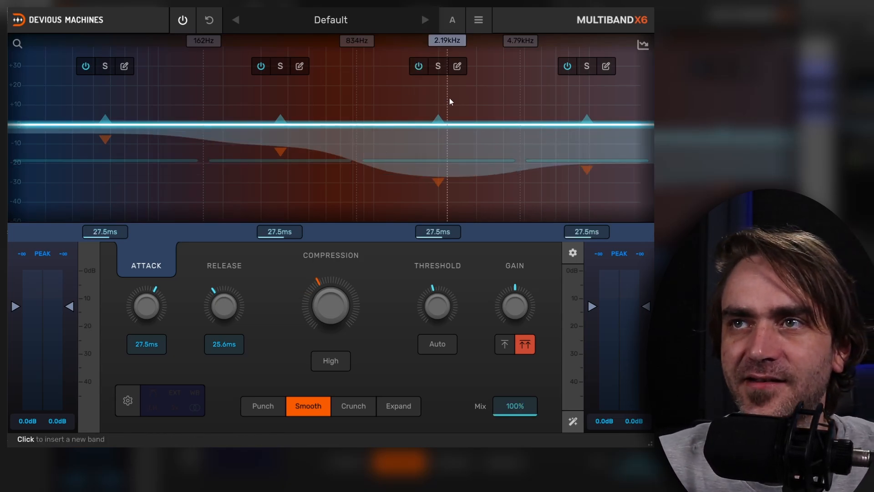
# Check the option for copying the settings to B without applying it, and compare variation B with A once more
pyautogui.click(479, 19)
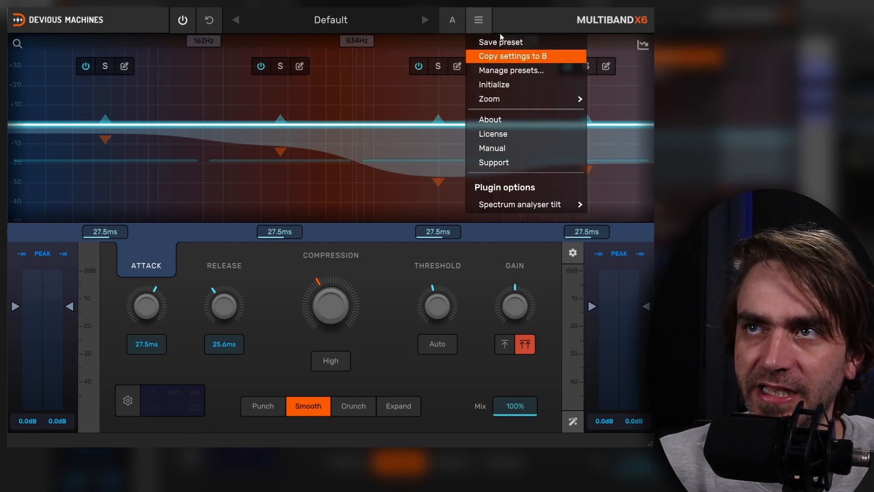
pyautogui.click(519, 17)
pyautogui.click(453, 20)
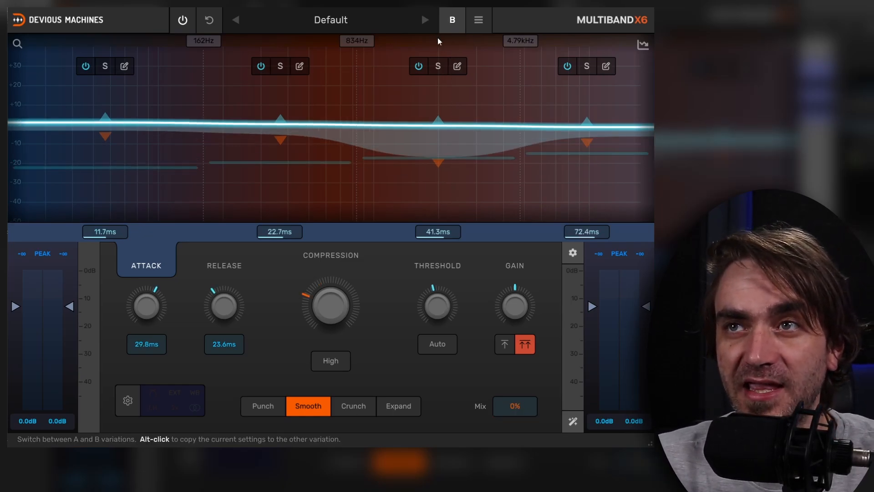
pyautogui.click(452, 20)
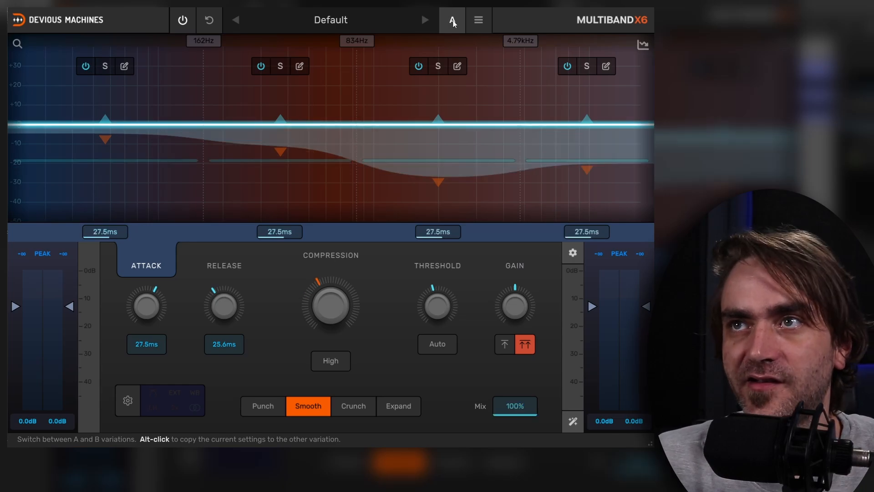
# Switch to variation B, copy its settings to A, and return to variation A
pyautogui.click(453, 20)
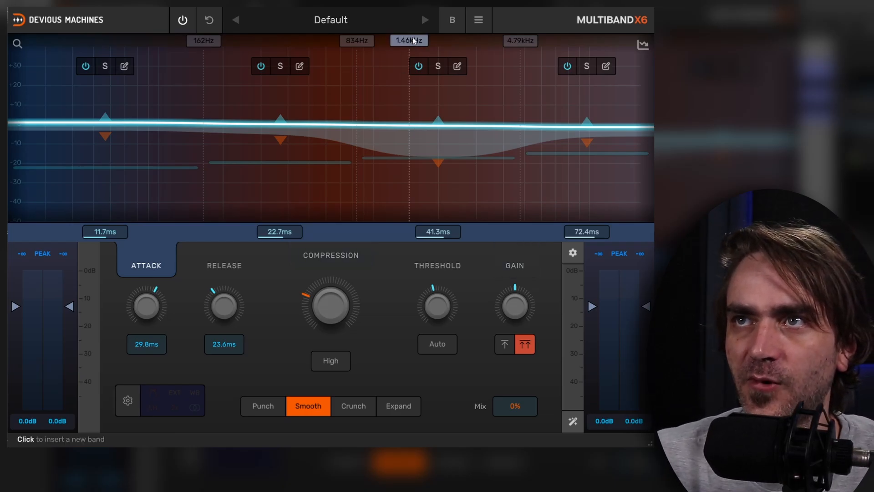
pyautogui.click(478, 21)
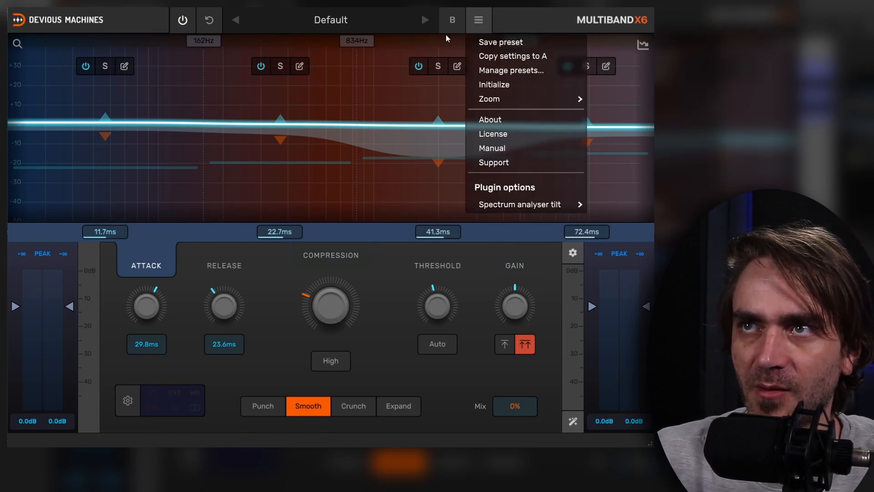
pyautogui.click(550, 59)
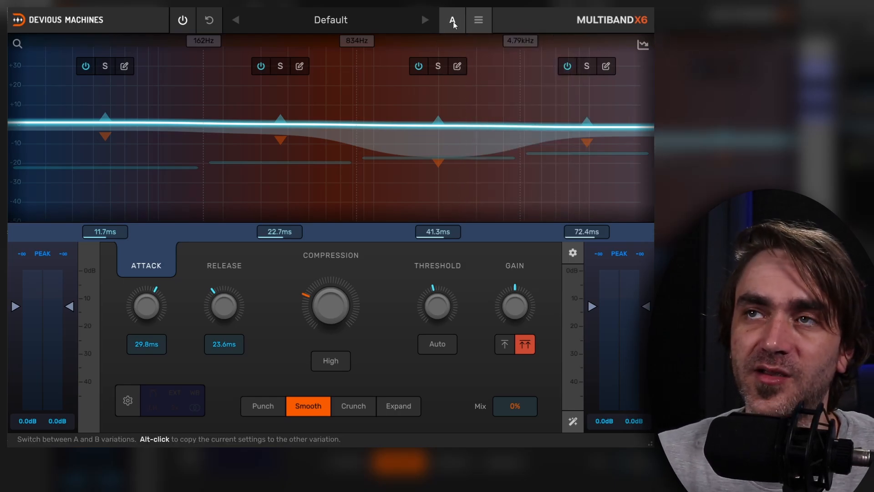
# In variation A, raise the second band's gain, set the third band's threshold to -41.5 dB, and adjust the fourth band's gain
pyautogui.moveTo(347, 275)
pyautogui.mouseDown()
pyautogui.moveTo(347, 287)
pyautogui.moveTo(347, 275)
pyautogui.mouseUp()
pyautogui.moveTo(281, 119); pyautogui.dragTo(280, 102)
pyautogui.moveTo(440, 119); pyautogui.dragTo(440, 116)
pyautogui.moveTo(450, 158); pyautogui.dragTo(451, 167)
pyautogui.click(589, 132)
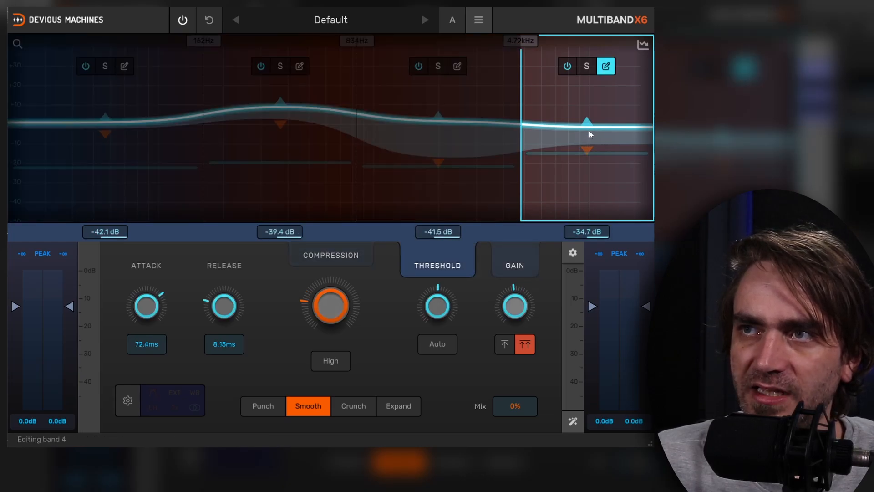
pyautogui.click(589, 132)
pyautogui.moveTo(587, 122); pyautogui.dragTo(587, 122)
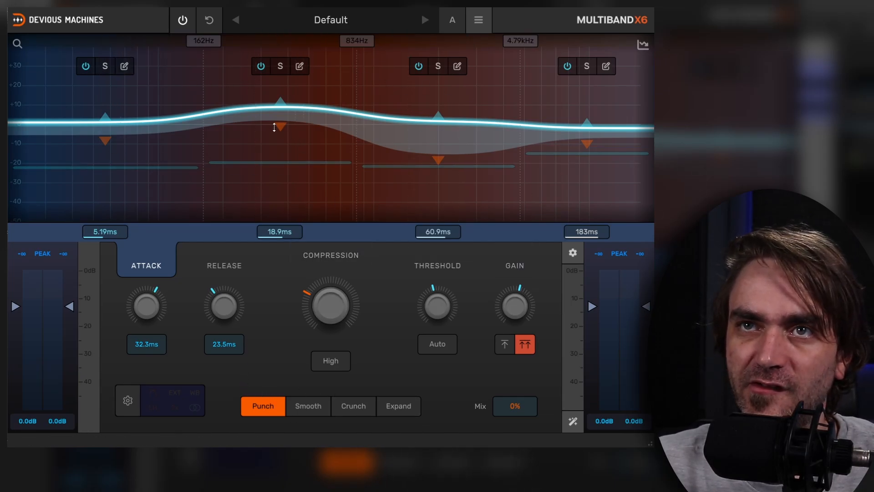
# Try Expand mode while editing band 1, restore Punch mode while editing band 2, and leave band editing
pyautogui.click(124, 67)
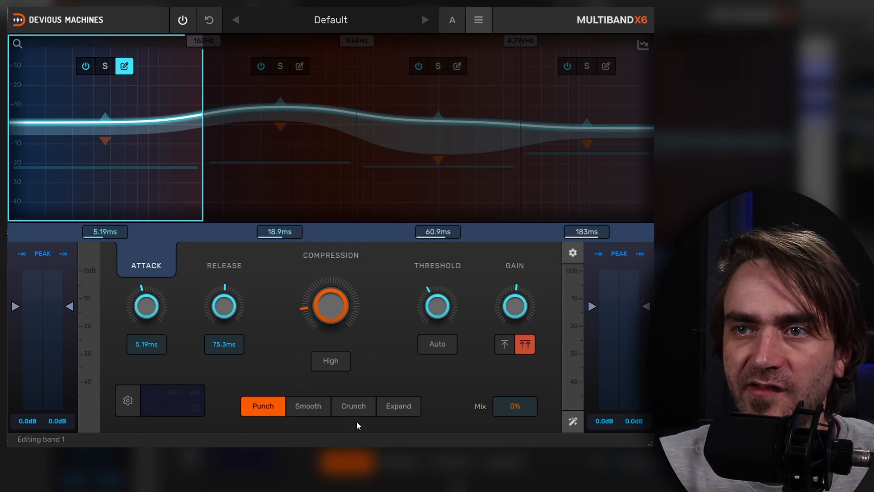
pyautogui.click(398, 406)
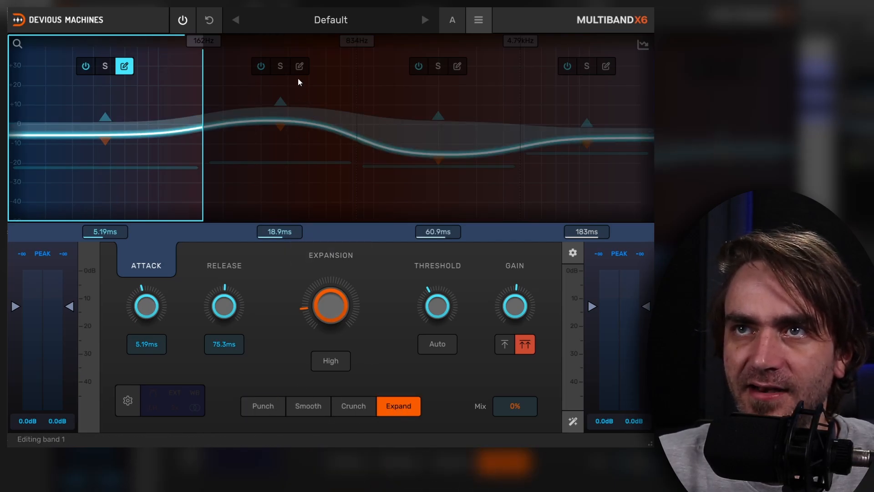
pyautogui.click(299, 66)
pyautogui.click(261, 406)
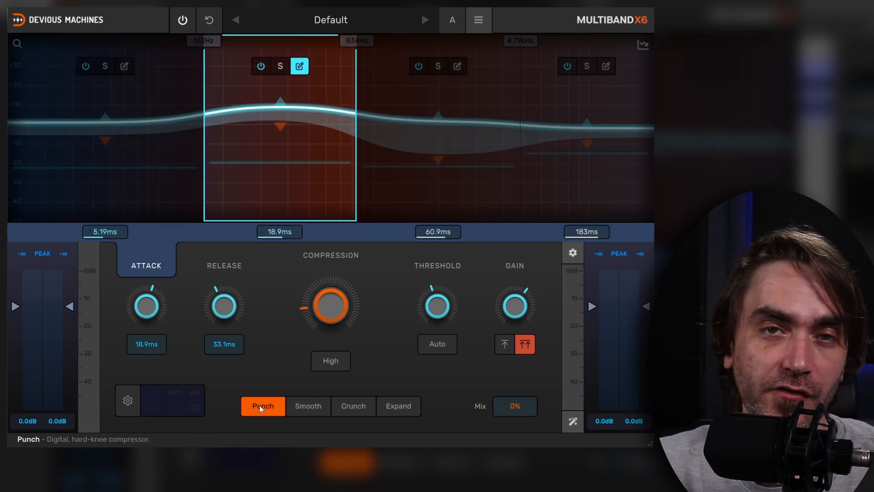
pyautogui.click(299, 66)
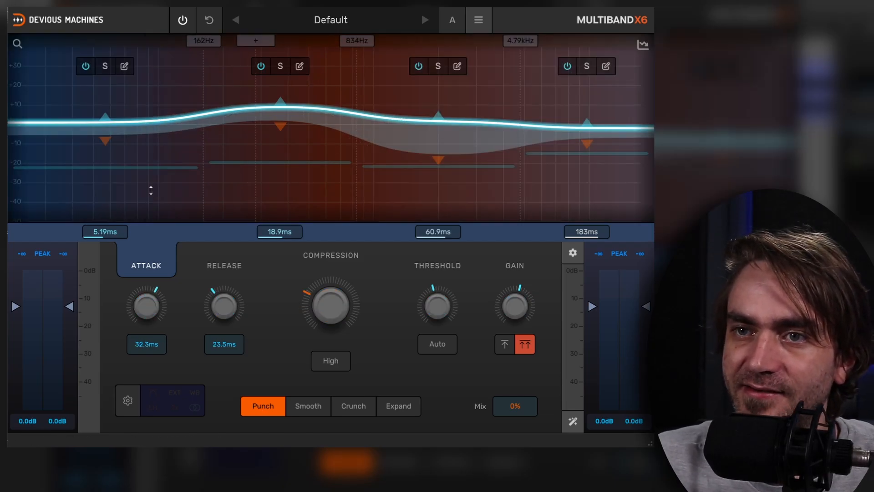
# Compare Smooth and Punch, switch to Expand mode, and raise the expansion to -13.0, -13.1, -24.2 and -11.4 dB across the bands
pyautogui.click(305, 407)
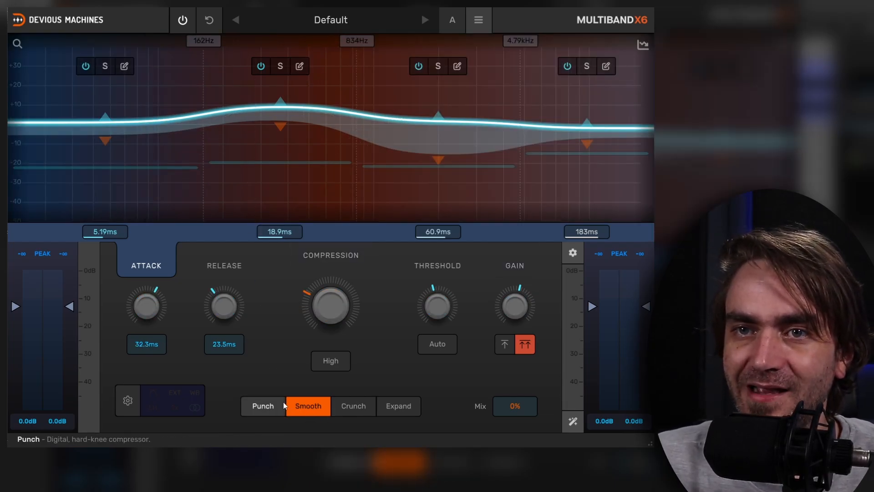
pyautogui.click(283, 404)
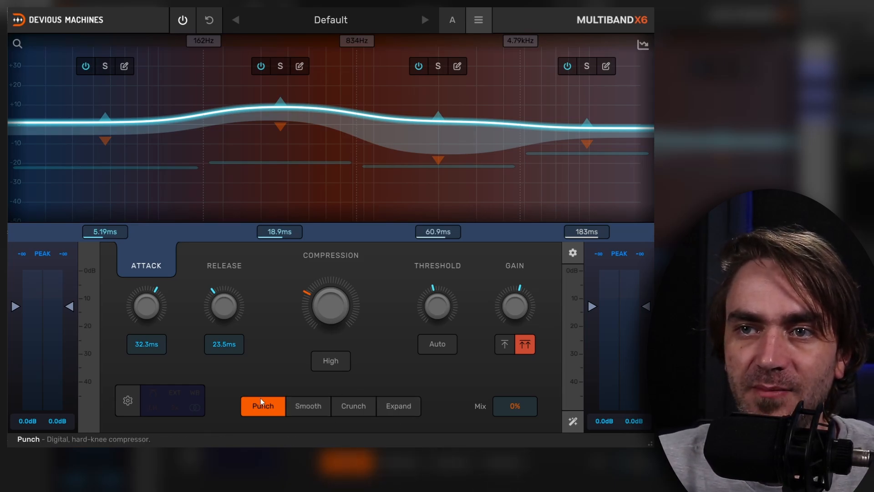
pyautogui.click(392, 406)
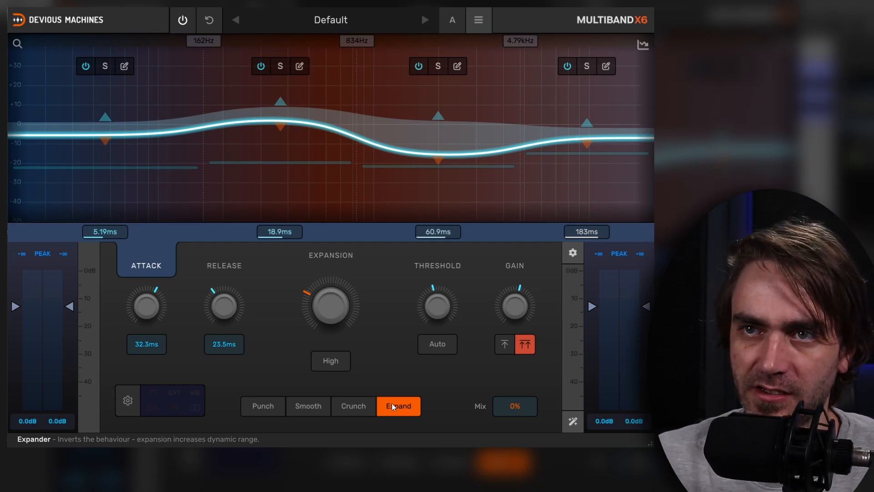
pyautogui.moveTo(347, 295); pyautogui.dragTo(346, 275)
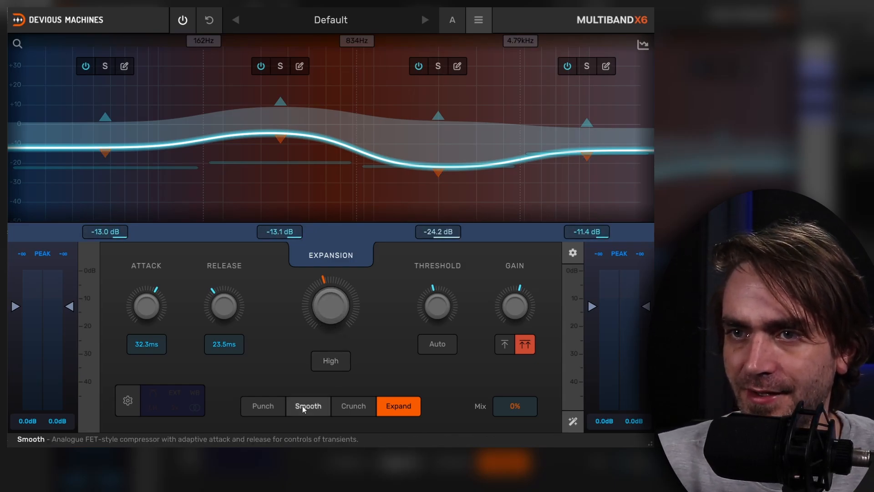
# Compare the Punch and Smooth compression modes, end on Crunch, and set the mix to 100%
pyautogui.click(268, 404)
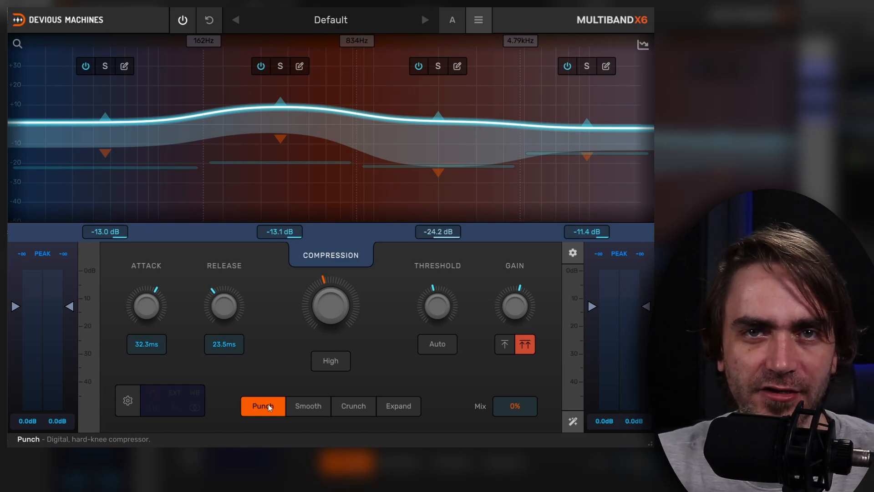
pyautogui.click(312, 405)
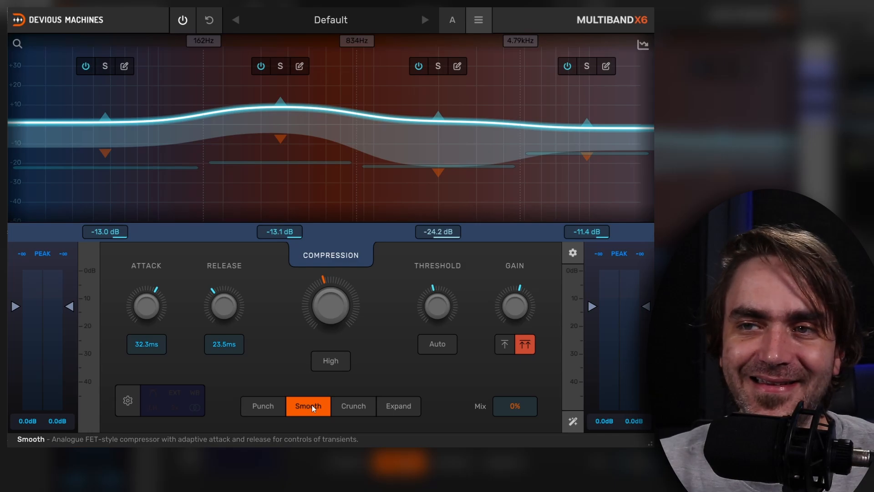
pyautogui.click(353, 405)
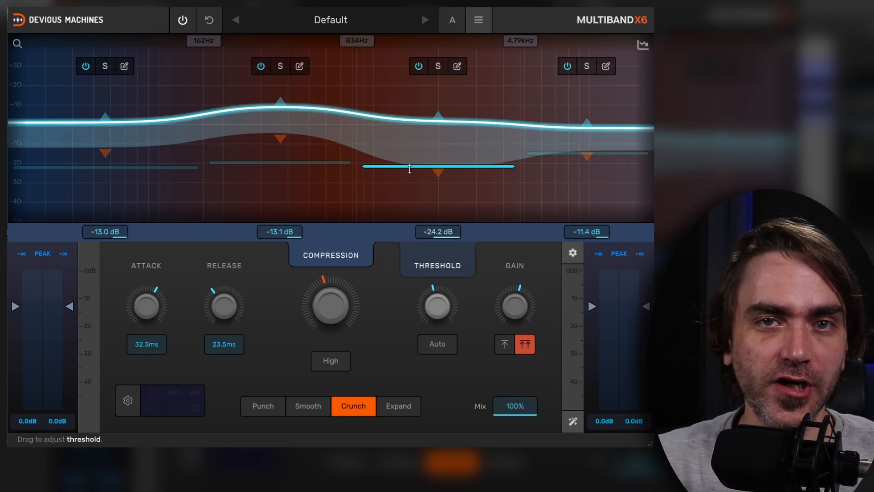
# Examine the stereo, sidechain and advanced settings, and check the metering options without changing them
pyautogui.click(128, 402)
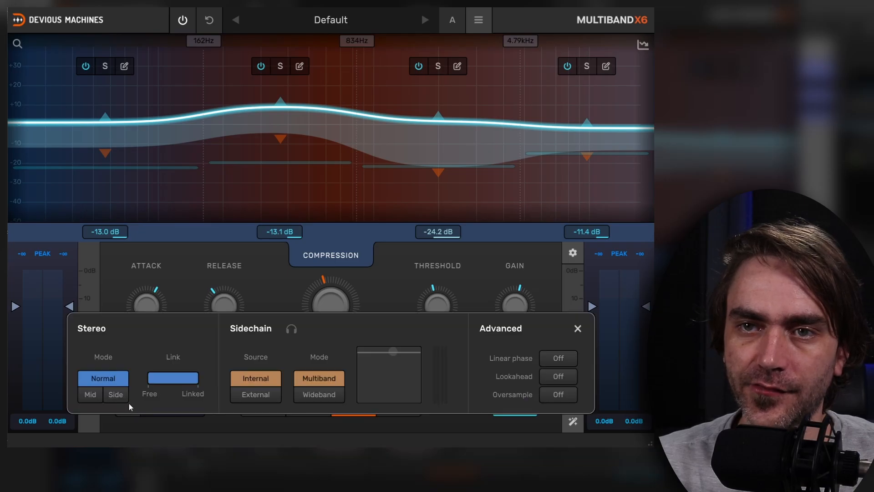
pyautogui.click(129, 403)
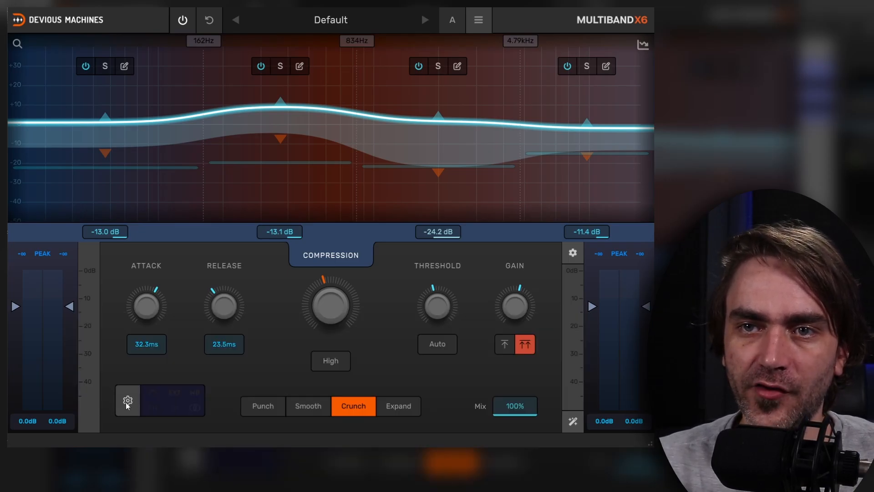
pyautogui.click(128, 401)
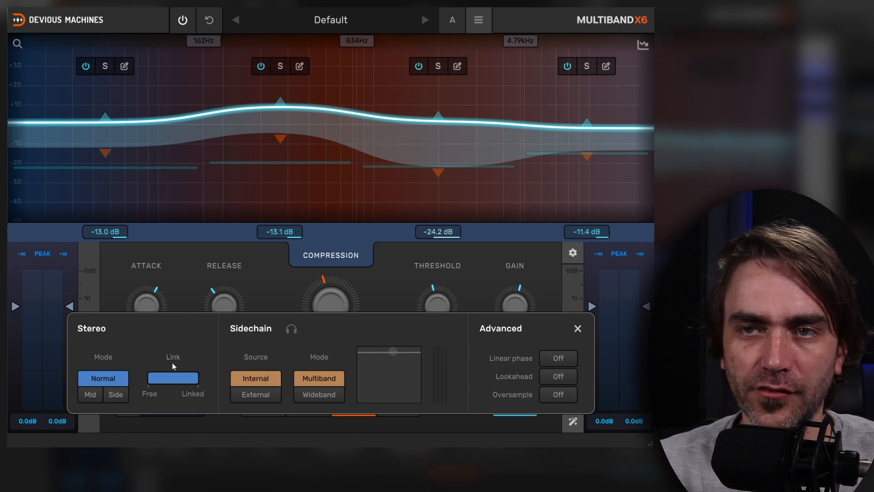
pyautogui.click(578, 329)
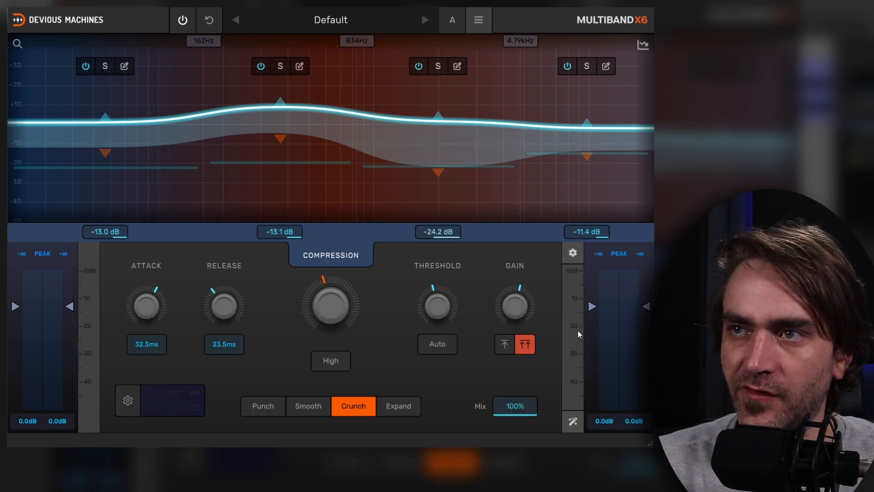
pyautogui.click(572, 252)
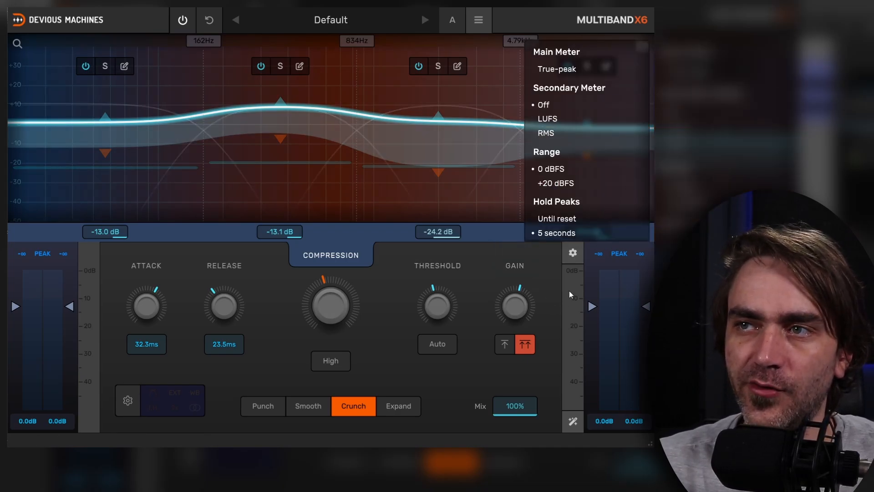
pyautogui.click(574, 252)
# Try the Mid and Side stereo modes in the stereo settings and restore Normal
pyautogui.click(128, 400)
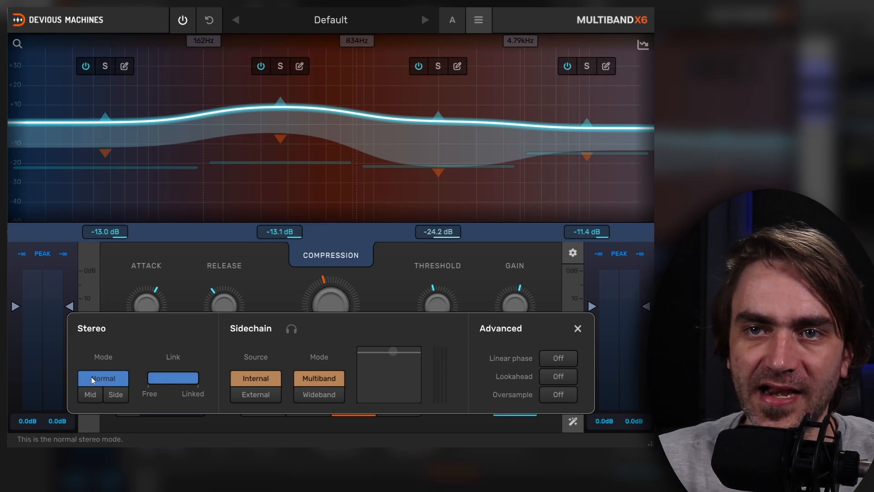
pyautogui.click(90, 395)
pyautogui.click(116, 394)
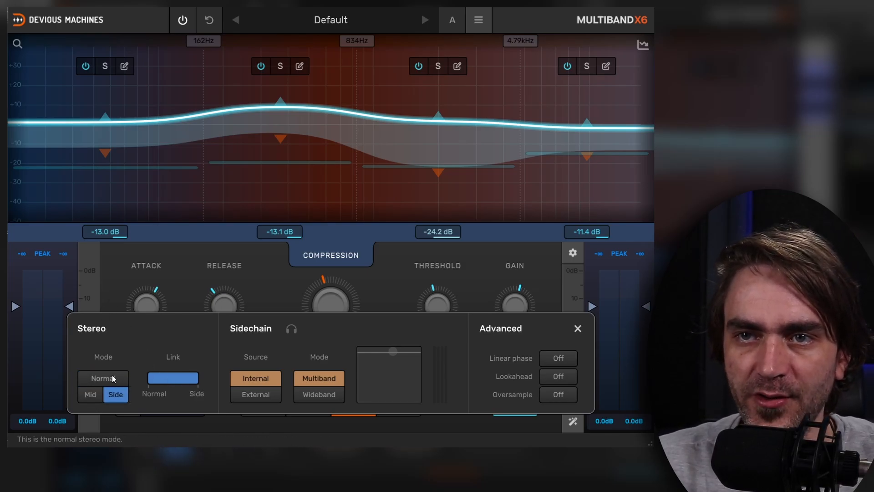
pyautogui.click(114, 380)
pyautogui.moveTo(92, 386); pyautogui.dragTo(297, 387)
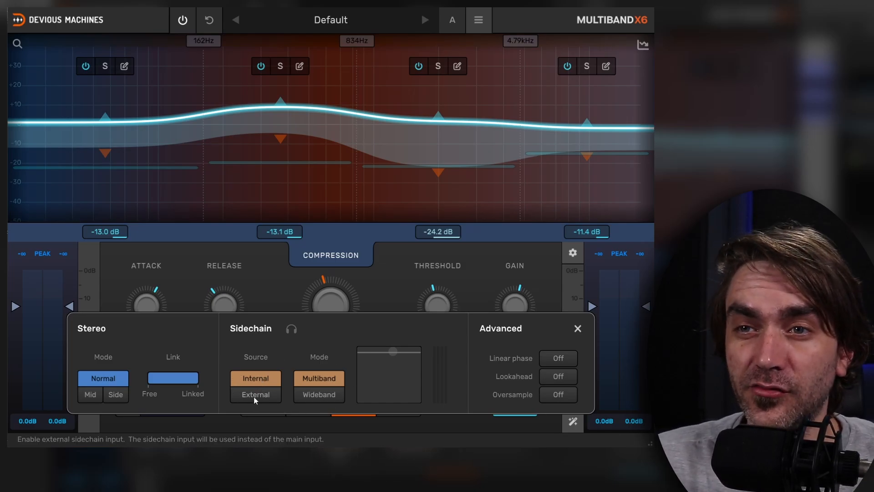
# Try the Wideband sidechain mode, move its filter to the low frequencies, and switch the sidechain back to Multiband
pyautogui.click(320, 395)
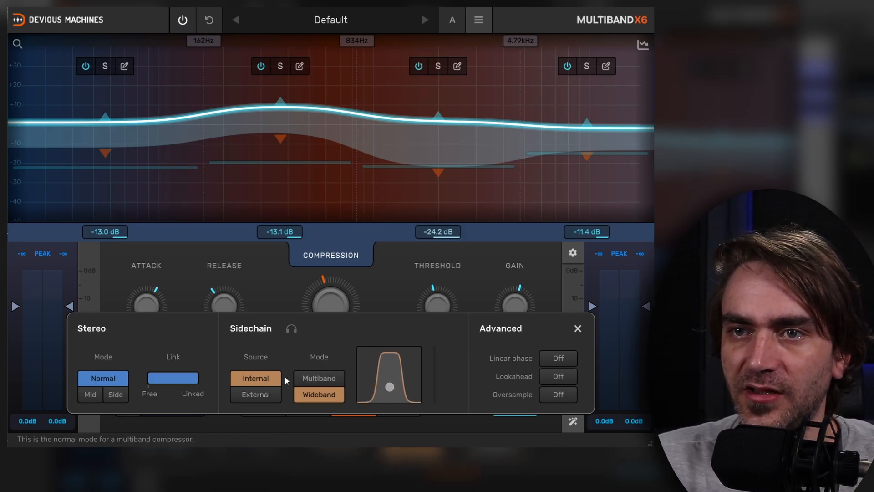
pyautogui.moveTo(391, 387); pyautogui.dragTo(368, 389)
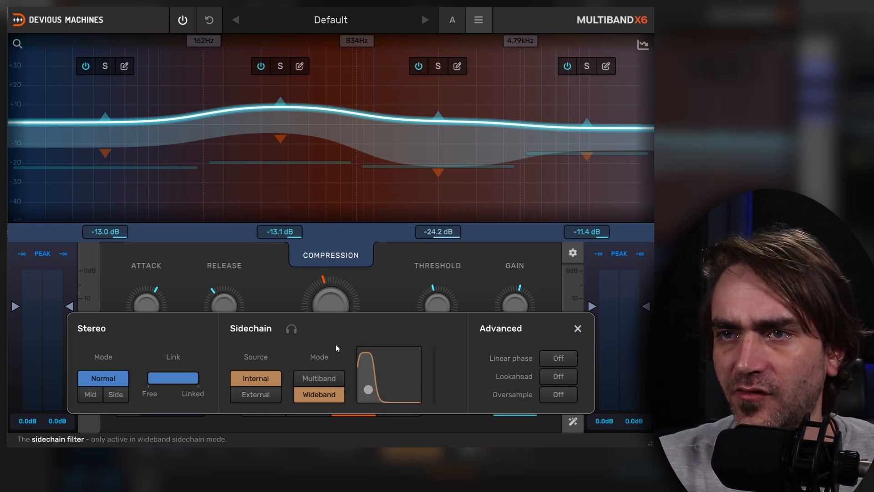
pyautogui.click(305, 379)
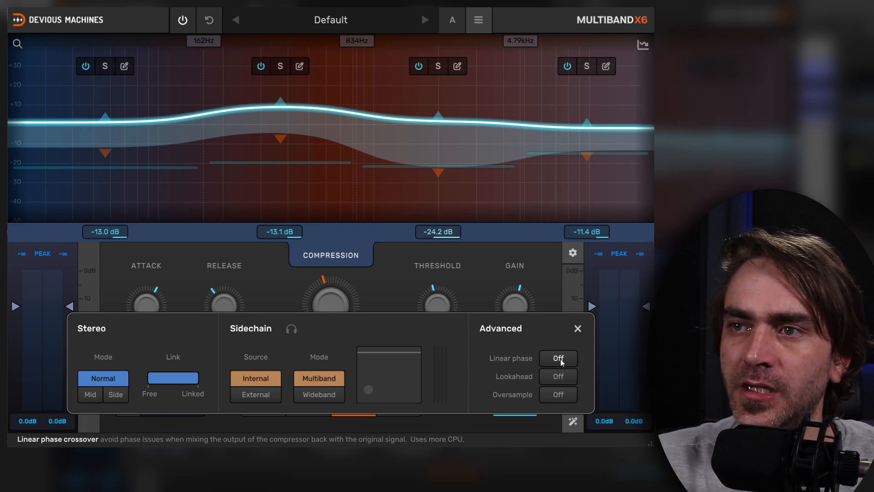
# Check the available lookahead times and oversampling factors, leave both off, and close the advanced settings
pyautogui.click(549, 373)
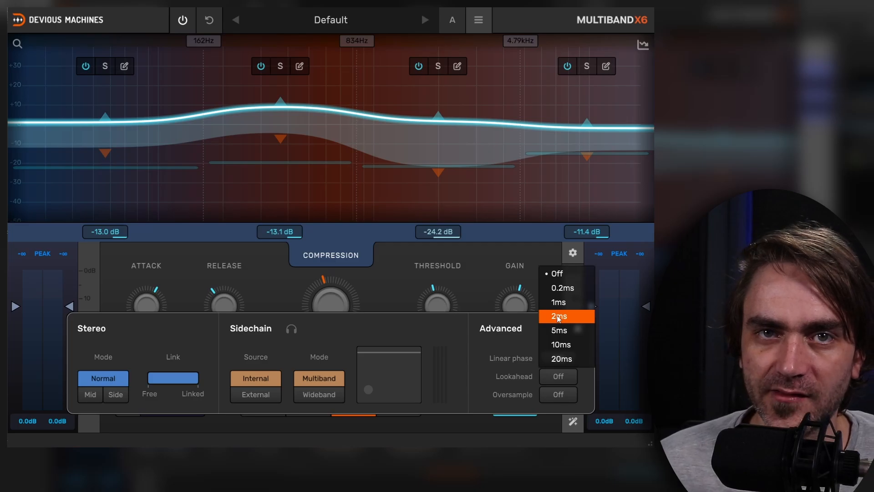
pyautogui.click(503, 370)
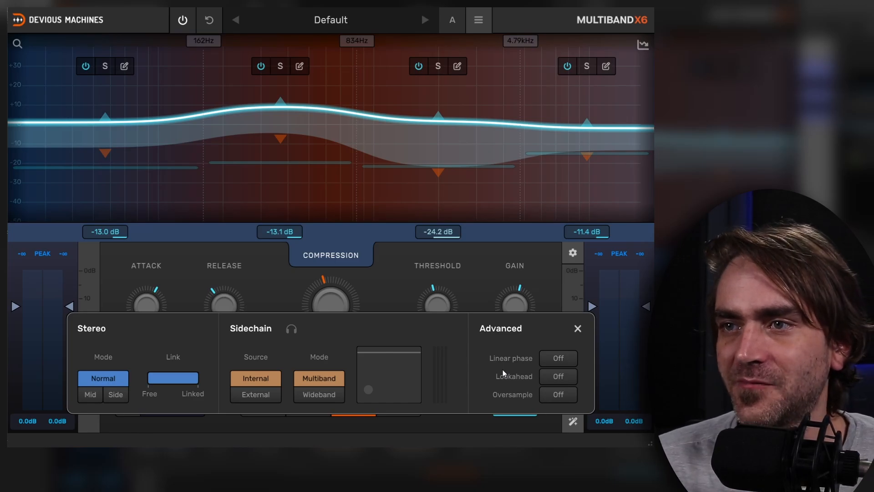
pyautogui.click(566, 396)
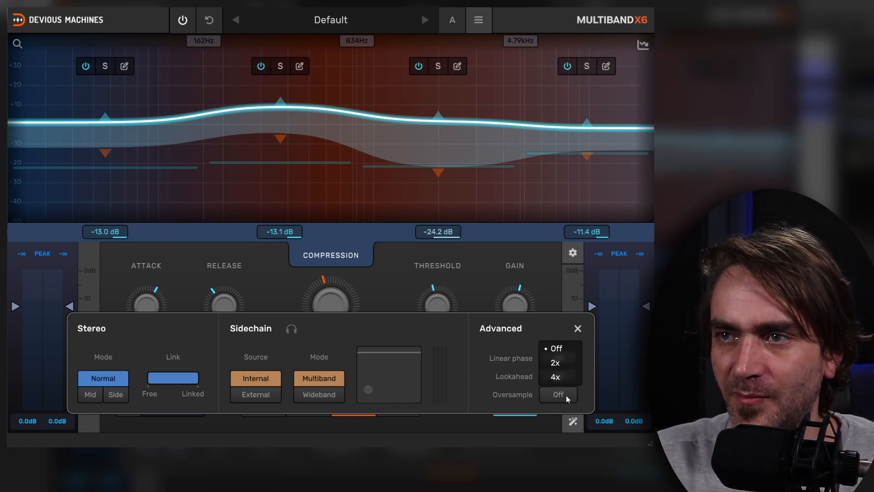
pyautogui.click(486, 332)
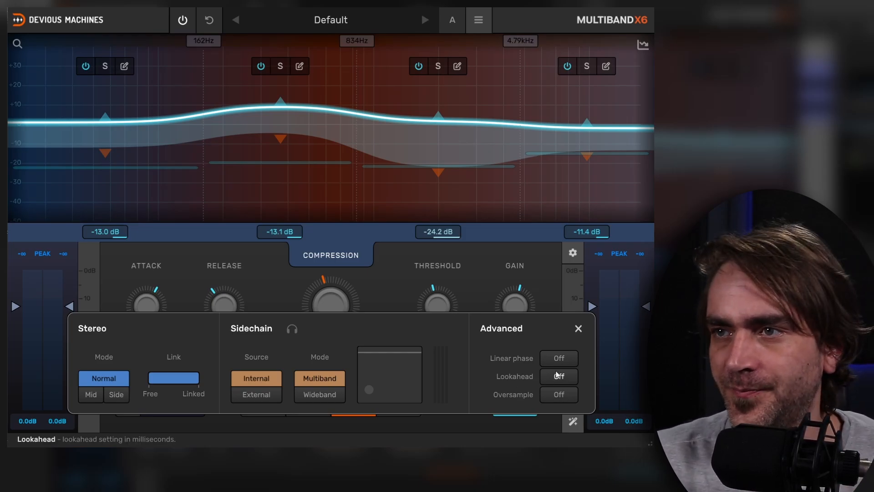
pyautogui.click(578, 328)
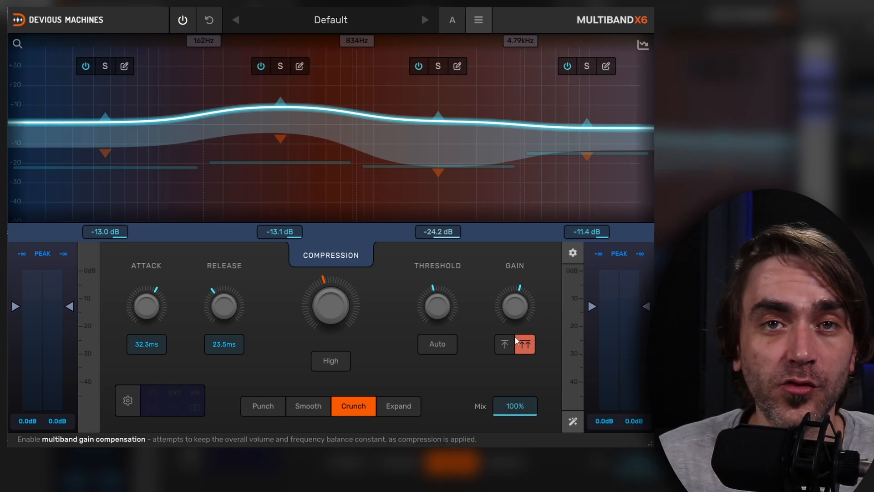
# Switch gain compensation from multiband to the single overall mode, and trigger the wand function beside the output meter
pyautogui.click(503, 347)
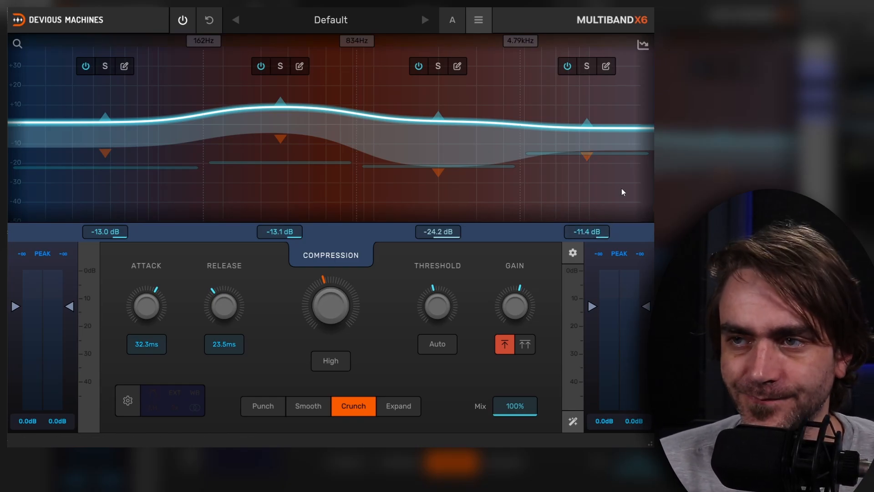
pyautogui.click(572, 422)
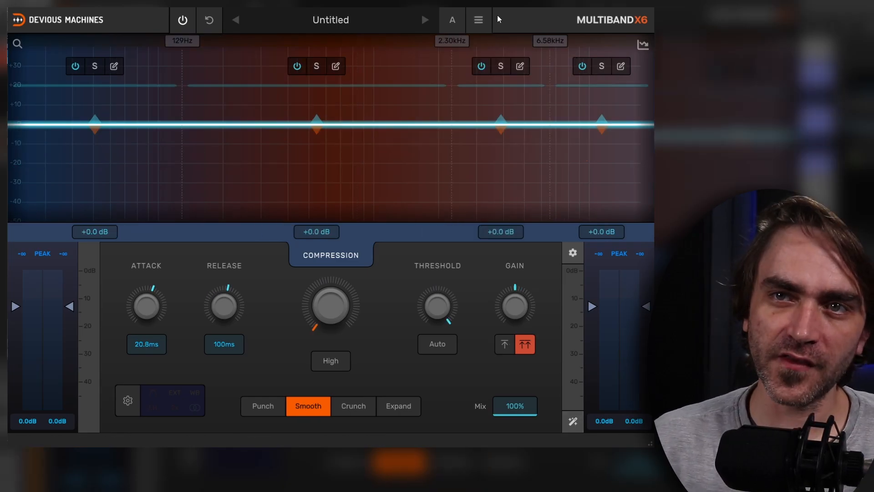
# In the initialized preset, set the four band thresholds automatically with the Auto threshold function
pyautogui.click(435, 347)
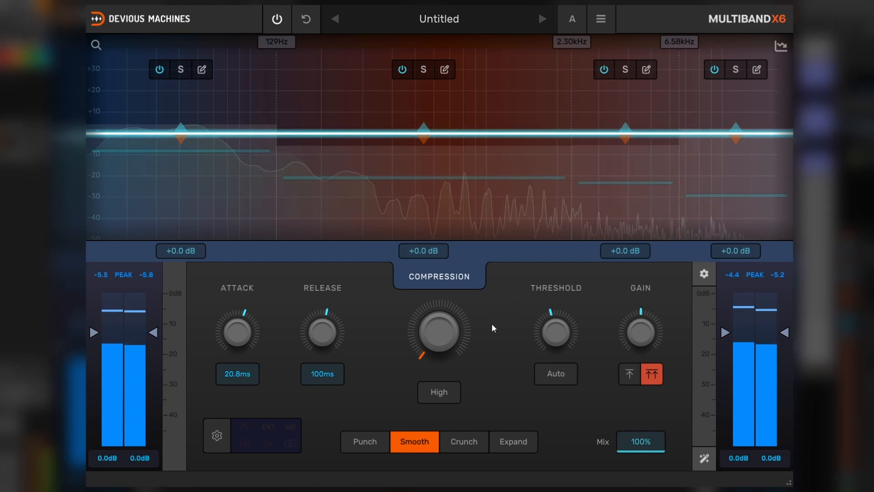
# Raise the overall compression amount until all bands have a maximum gain reduction of -15.2 dB
pyautogui.moveTo(469, 328); pyautogui.dragTo(469, 355)
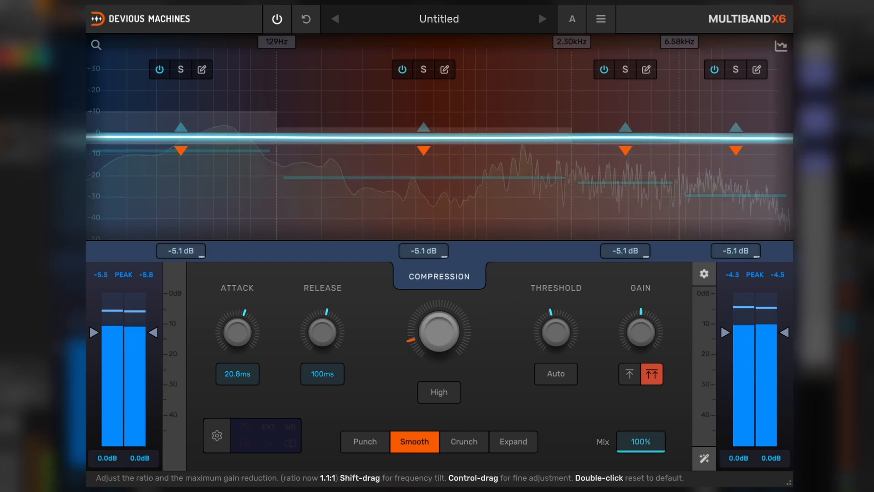
pyautogui.moveTo(444, 301); pyautogui.dragTo(445, 297)
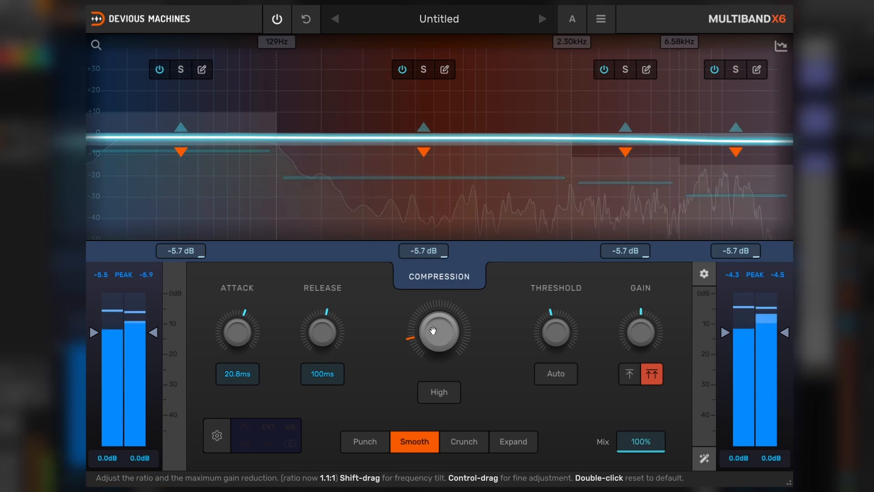
pyautogui.moveTo(433, 331); pyautogui.dragTo(457, 297)
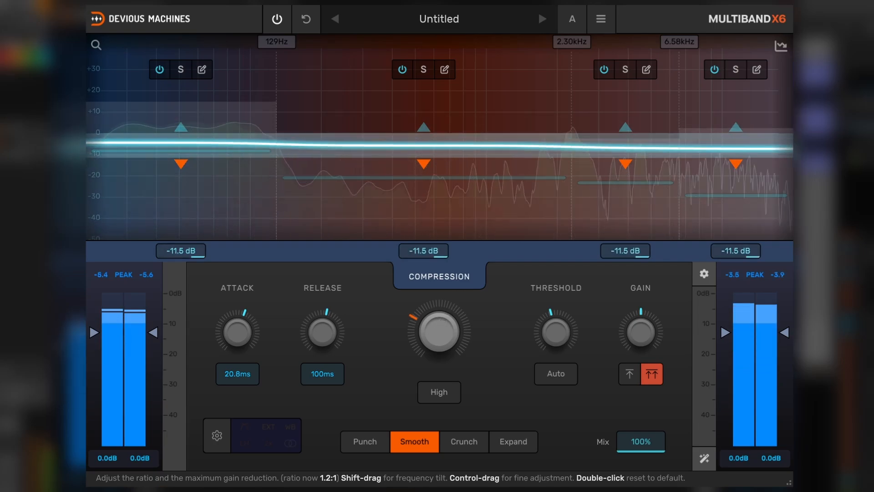
pyautogui.moveTo(443, 324); pyautogui.dragTo(442, 317)
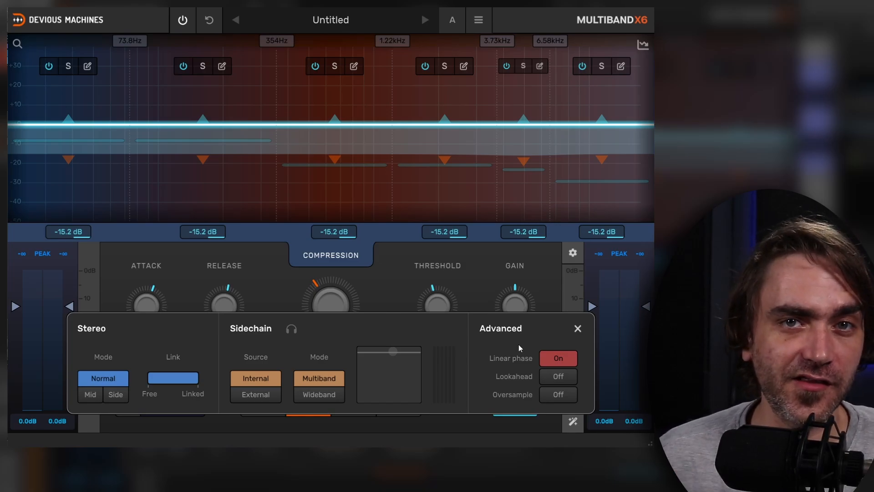
# Set the lookahead to 2 ms in the advanced settings, and run automatic level matching on the output
pyautogui.click(578, 329)
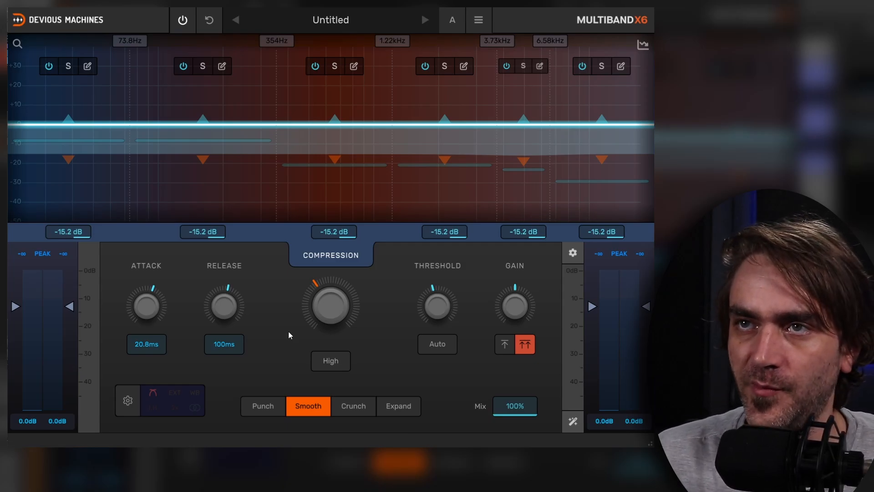
pyautogui.click(127, 400)
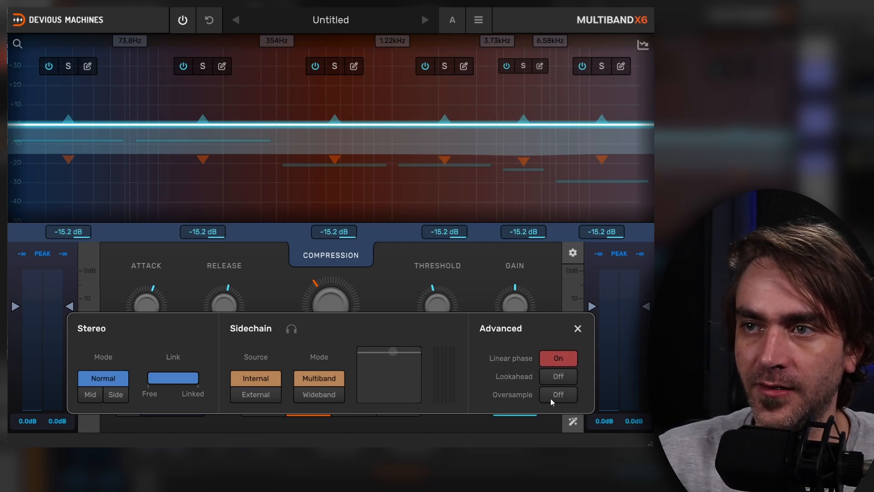
pyautogui.click(559, 376)
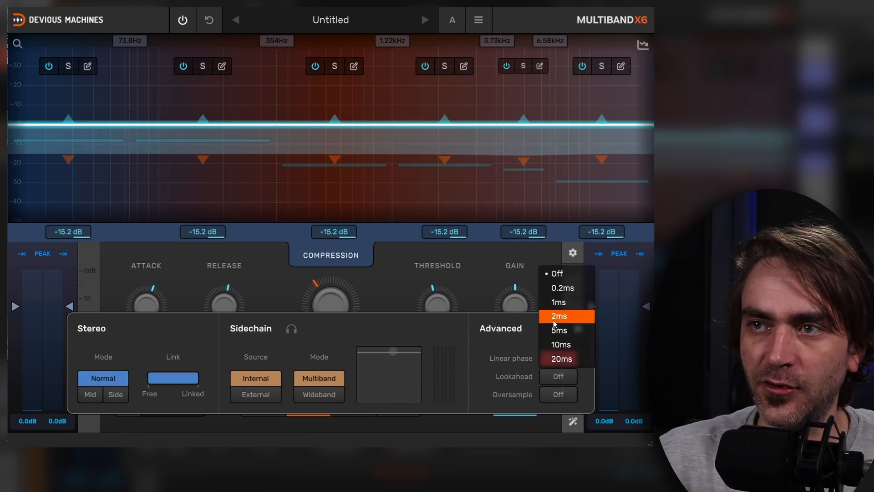
pyautogui.click(555, 316)
pyautogui.click(577, 329)
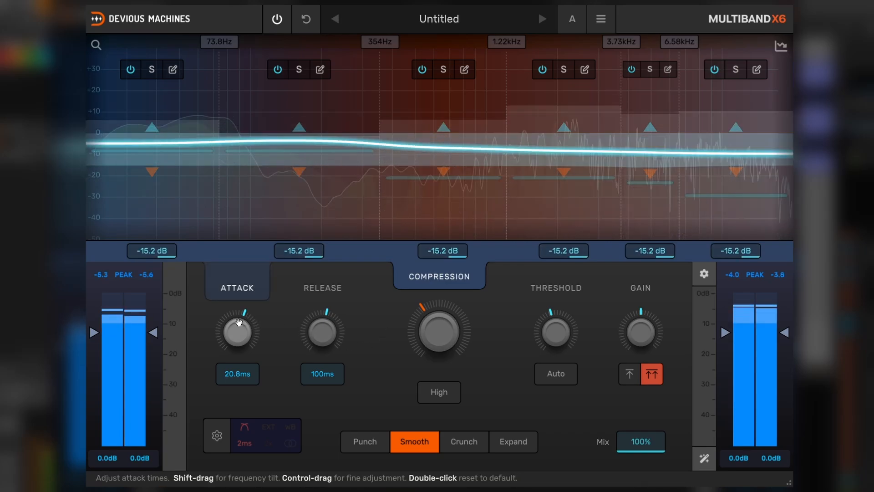
pyautogui.click(704, 459)
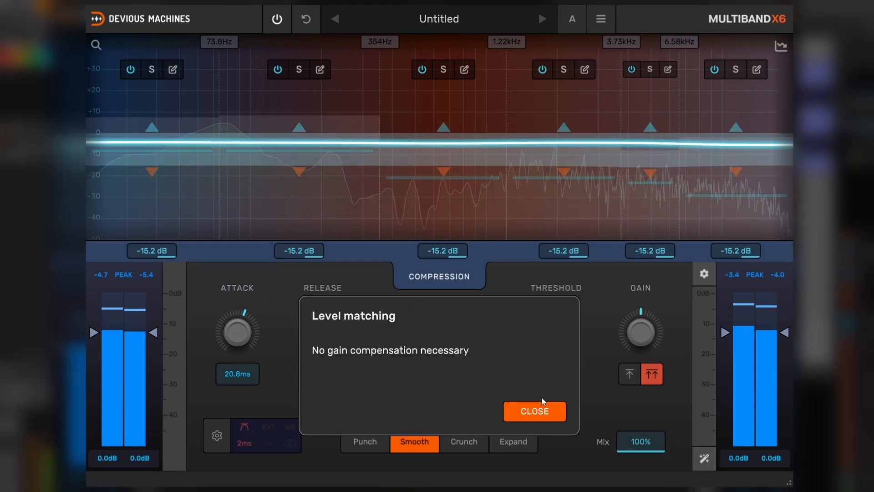
pyautogui.click(541, 406)
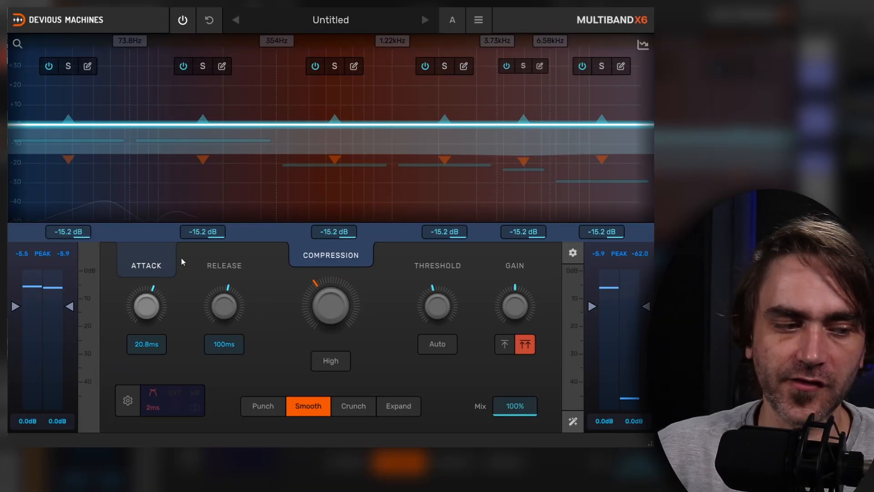
# Solo the lowest band, move its upper crossover to 47.1 Hz, and set its attack to 88.1 ms and release to 6.90 ms
pyautogui.click(69, 66)
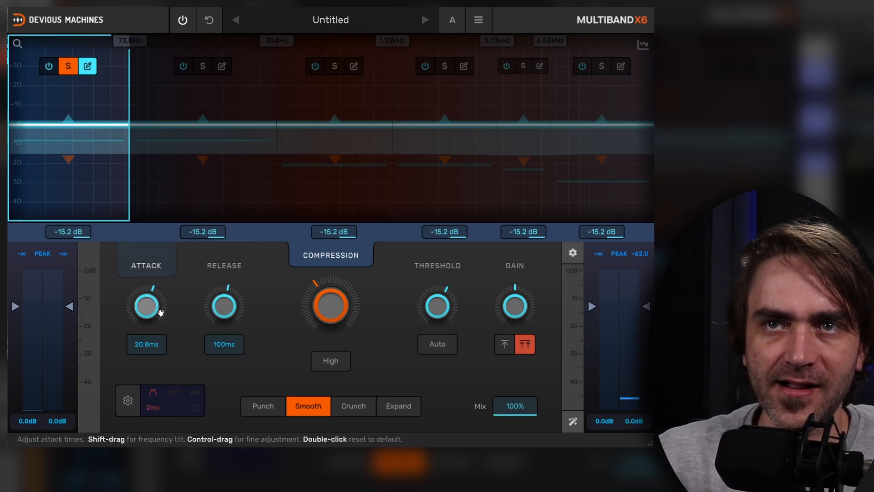
pyautogui.moveTo(129, 114)
pyautogui.mouseDown()
pyautogui.moveTo(118, 114)
pyautogui.moveTo(133, 115)
pyautogui.moveTo(131, 130)
pyautogui.mouseUp()
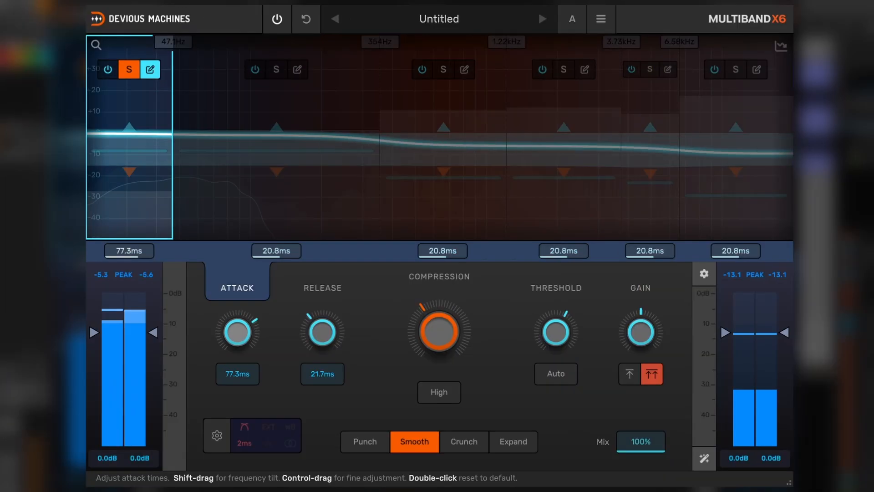
pyautogui.moveTo(237, 332); pyautogui.dragTo(237, 329)
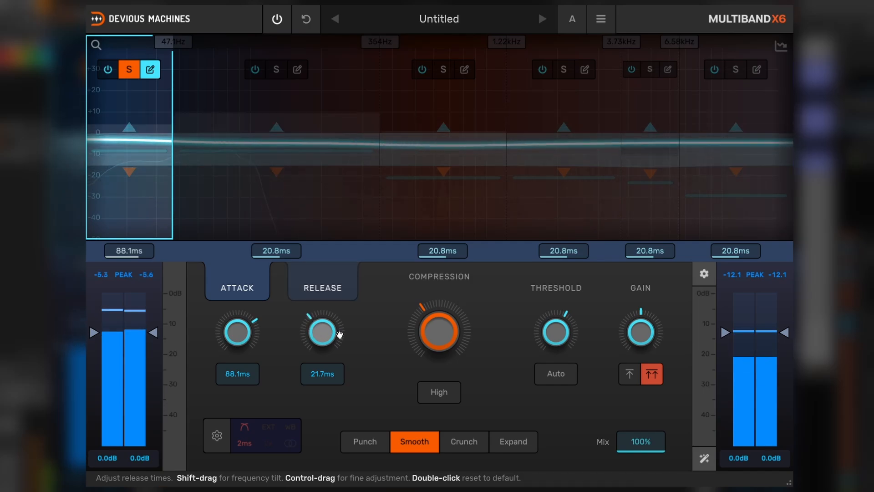
pyautogui.moveTo(321, 333); pyautogui.dragTo(321, 327)
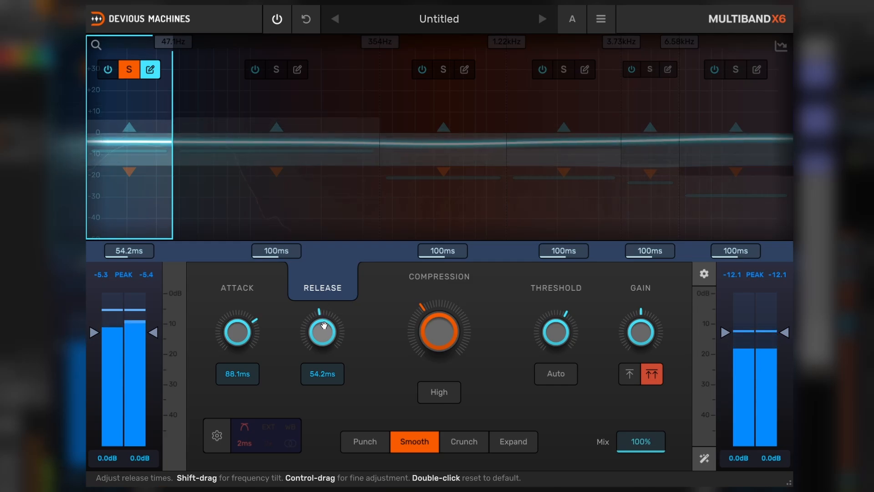
# Move the second band's upper crossover to 215 Hz, and set its attack to 228 ms and release to 41.7 ms
pyautogui.moveTo(380, 103); pyautogui.dragTo(331, 103)
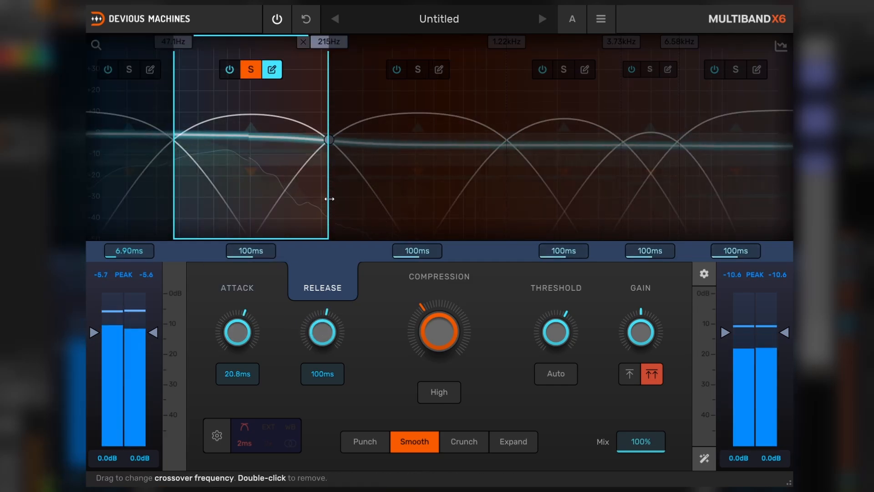
pyautogui.moveTo(237, 331); pyautogui.dragTo(238, 310)
pyautogui.moveTo(339, 338); pyautogui.dragTo(314, 357)
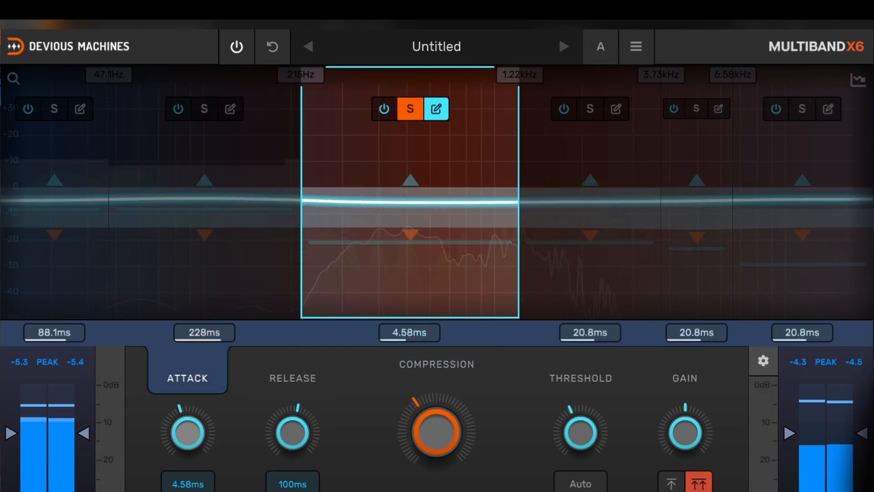
# Adjust attack and release of the four upper bands, with releases of 40.0, 14.8, 12.4 and 29.7 ms, and level-match the output
pyautogui.moveTo(188, 433); pyautogui.dragTo(187, 442)
pyautogui.moveTo(292, 432); pyautogui.dragTo(279, 391)
pyautogui.moveTo(187, 433); pyautogui.dragTo(187, 462)
pyautogui.moveTo(295, 431); pyautogui.dragTo(307, 455)
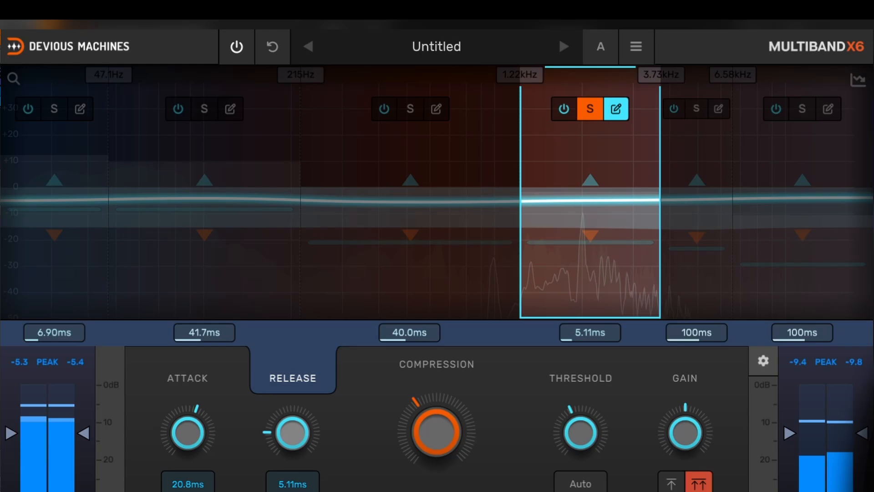
pyautogui.moveTo(214, 423); pyautogui.dragTo(188, 441)
pyautogui.click(695, 109)
pyautogui.moveTo(292, 444); pyautogui.dragTo(312, 427)
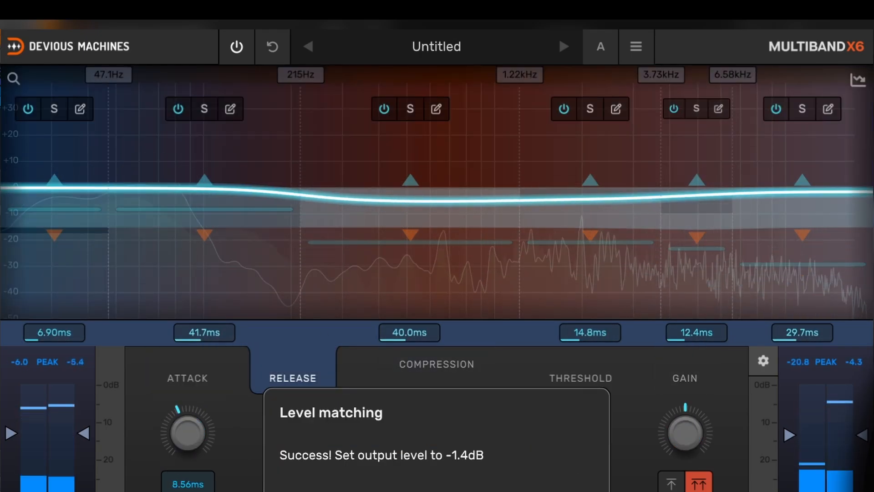
# Bypass the plugin to compare the processed and unprocessed sound, and switch it back on
pyautogui.click(228, 48)
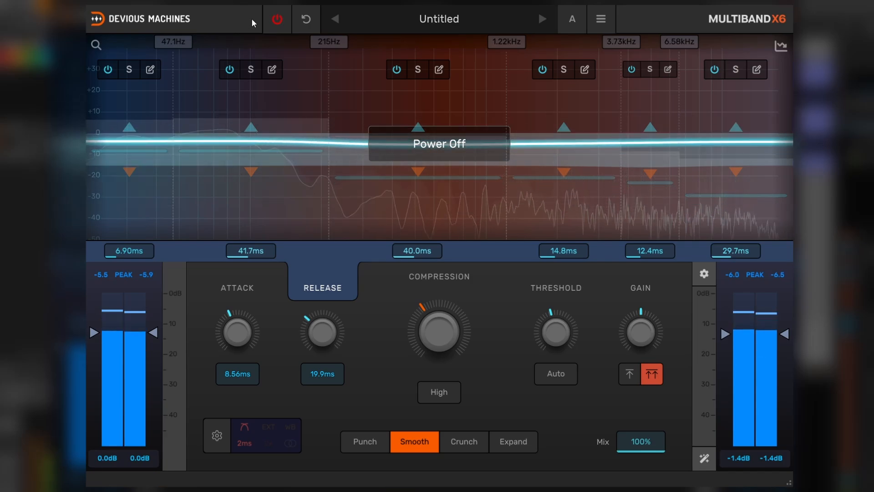
pyautogui.click(278, 21)
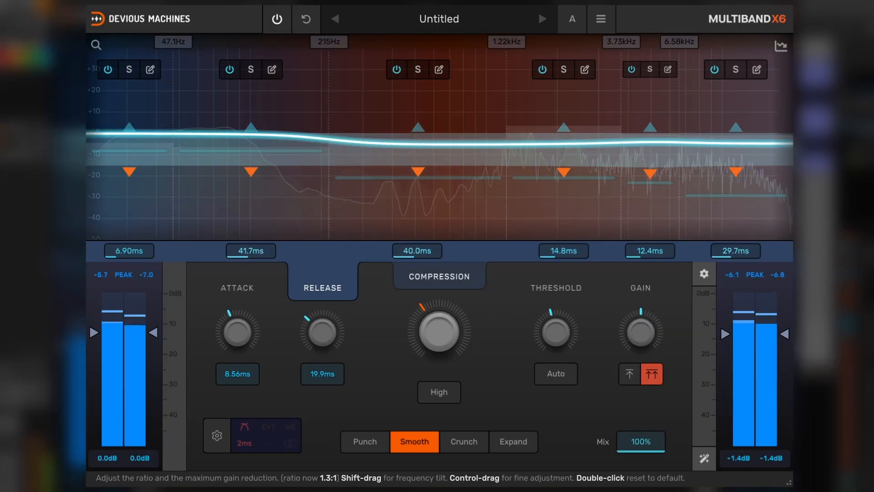
# Tilt the compression across the bands, from -16.9 dB in the lowest to -13.5 dB in the highest
pyautogui.moveTo(438, 330); pyautogui.dragTo(438, 321)
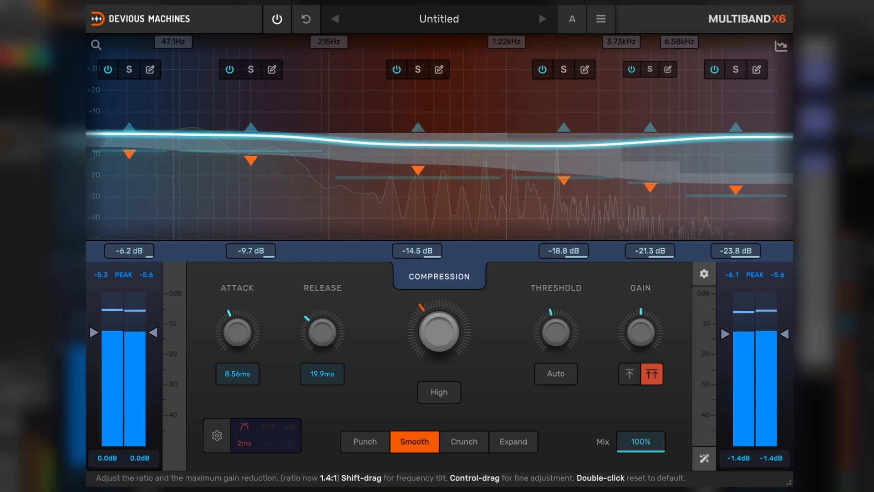
pyautogui.moveTo(437, 323); pyautogui.dragTo(438, 336)
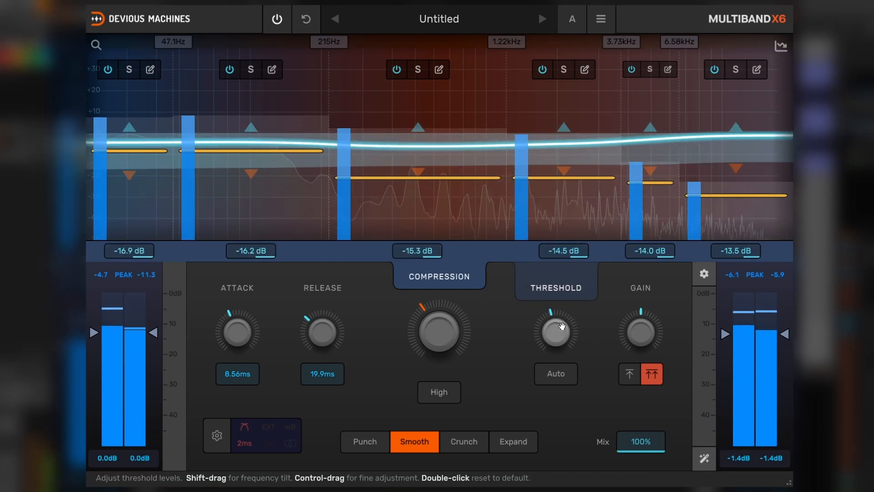
# Adjust the band thresholds to -26.5, -27.2, -40.7, -41.5, -44.2 and -46.5 dB, and run output level matching
pyautogui.moveTo(559, 329)
pyautogui.mouseDown()
pyautogui.moveTo(559, 319)
pyautogui.moveTo(559, 334)
pyautogui.moveTo(559, 326)
pyautogui.mouseUp()
pyautogui.moveTo(726, 197); pyautogui.dragTo(726, 189)
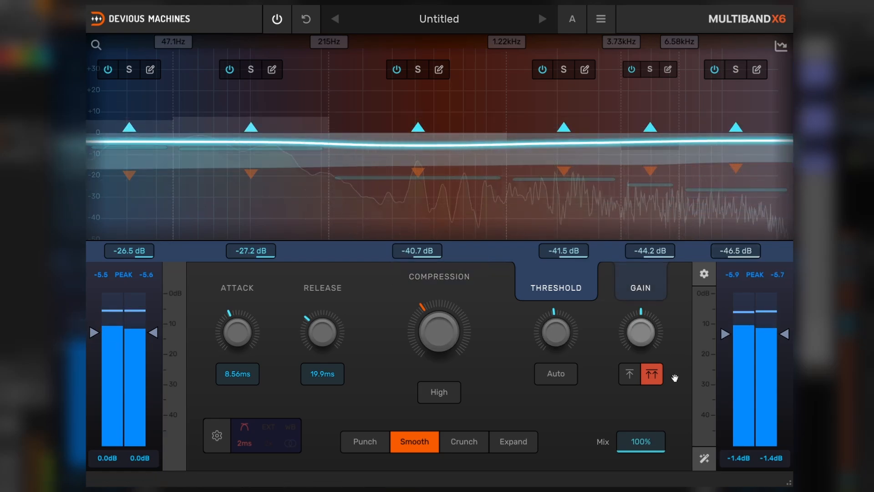
pyautogui.click(704, 458)
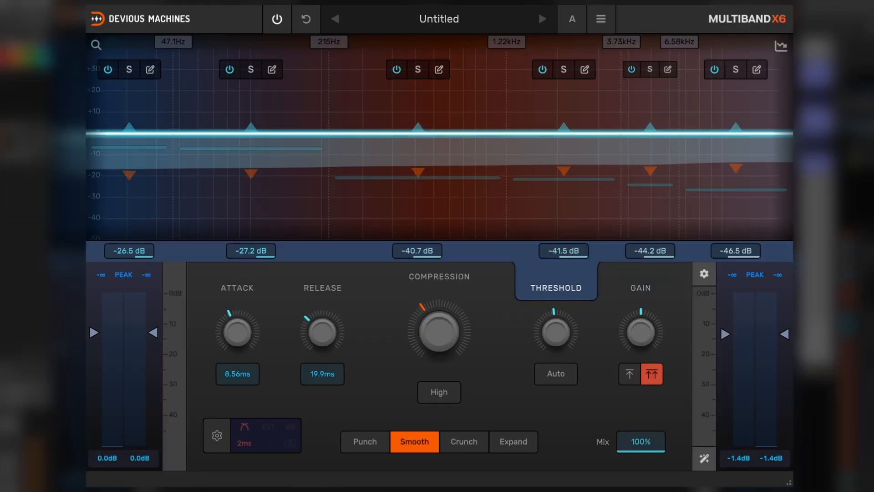
# Play the track and compare the tilted compression settings with the bypassed signal, leaving the plugin switched on
pyautogui.press('space')
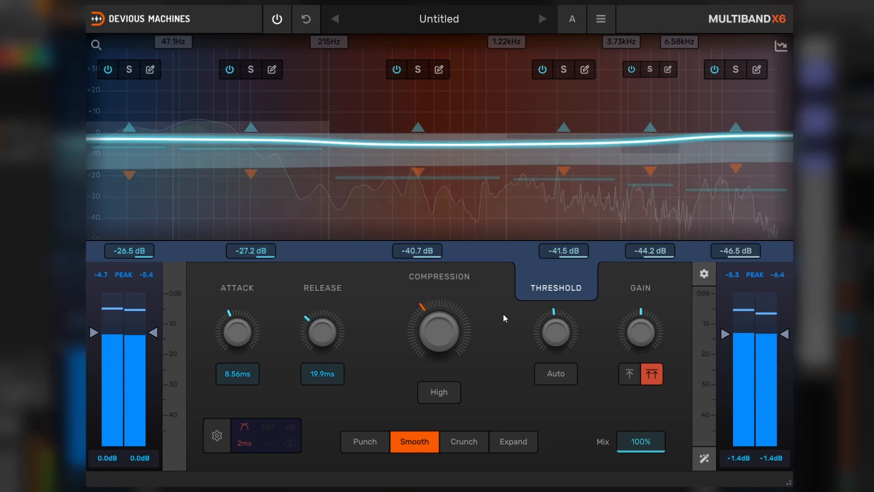
pyautogui.click(276, 19)
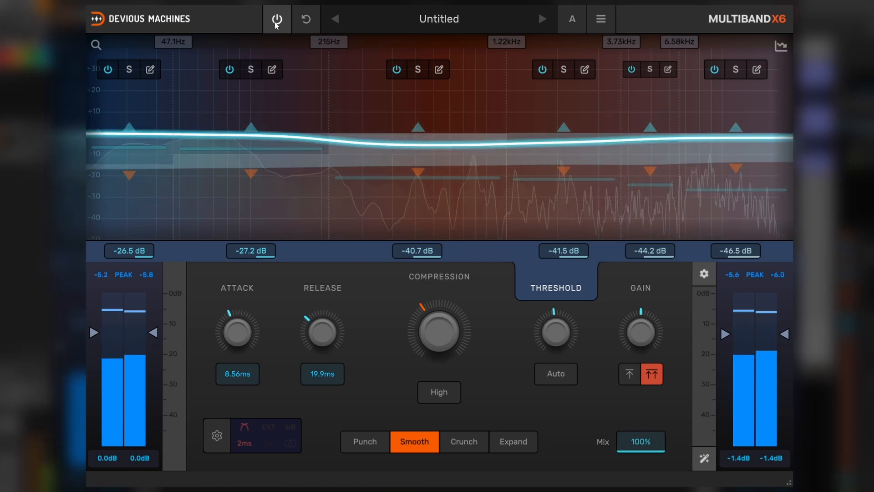
pyautogui.click(276, 27)
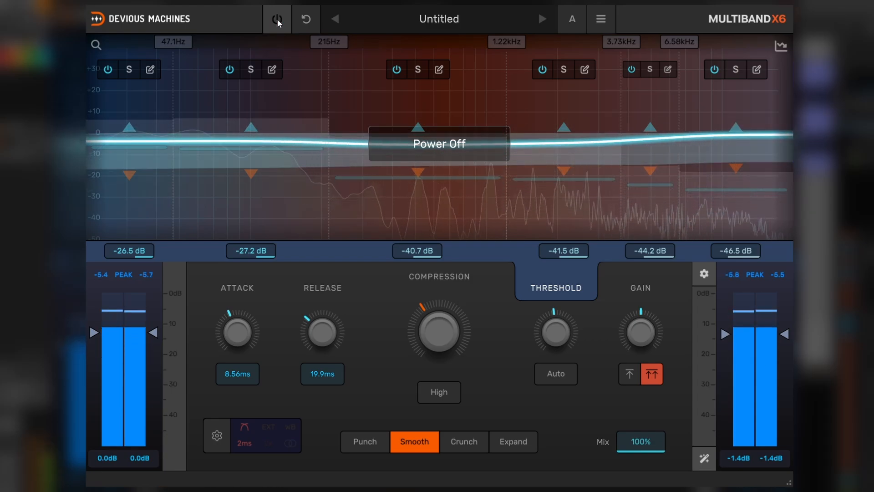
pyautogui.click(278, 19)
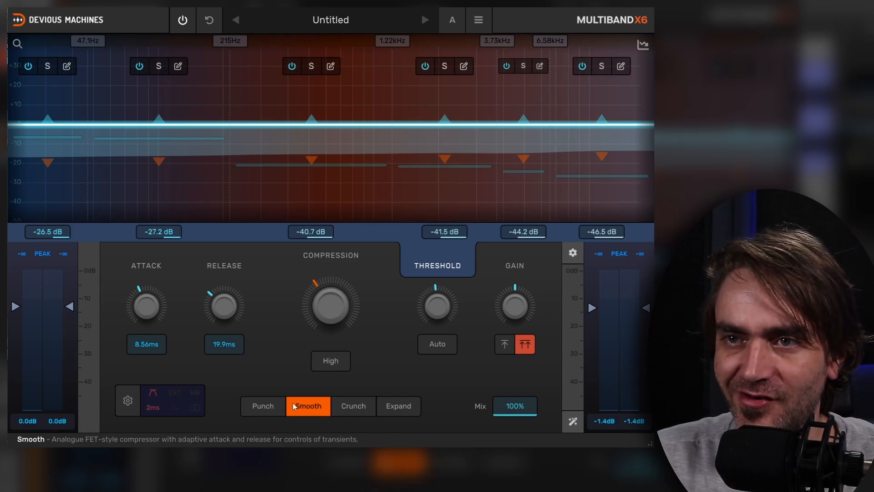
# Try the Punch and Crunch compression modes while the track plays, and return to Smooth
pyautogui.press('space')
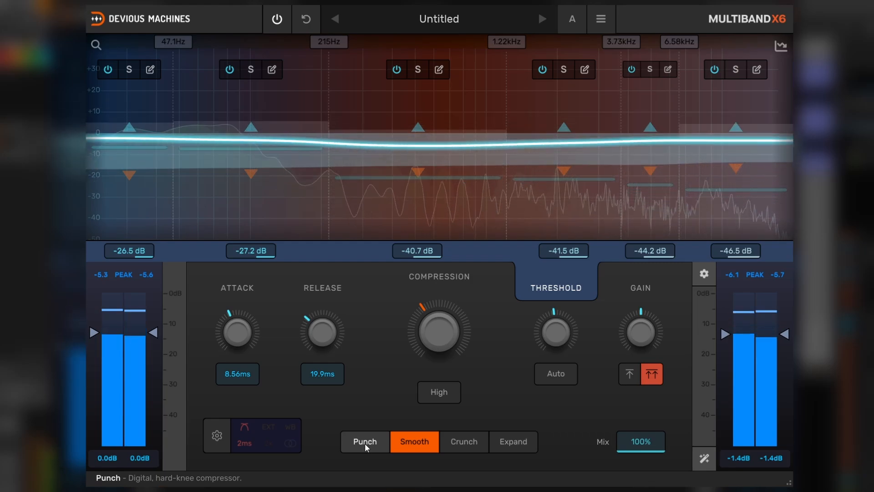
pyautogui.click(364, 444)
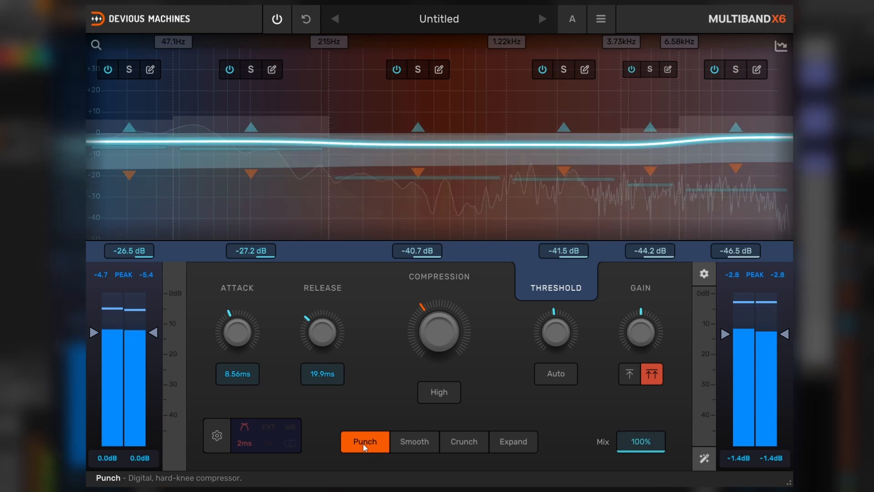
pyautogui.click(468, 442)
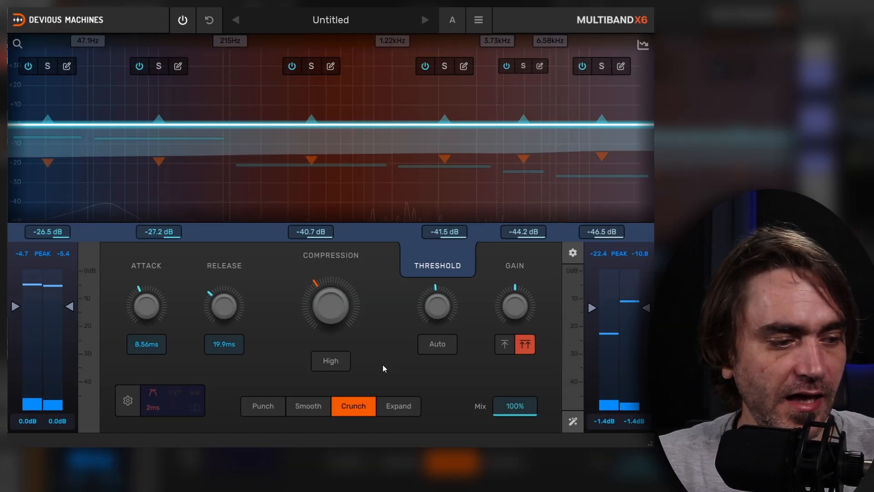
pyautogui.click(308, 405)
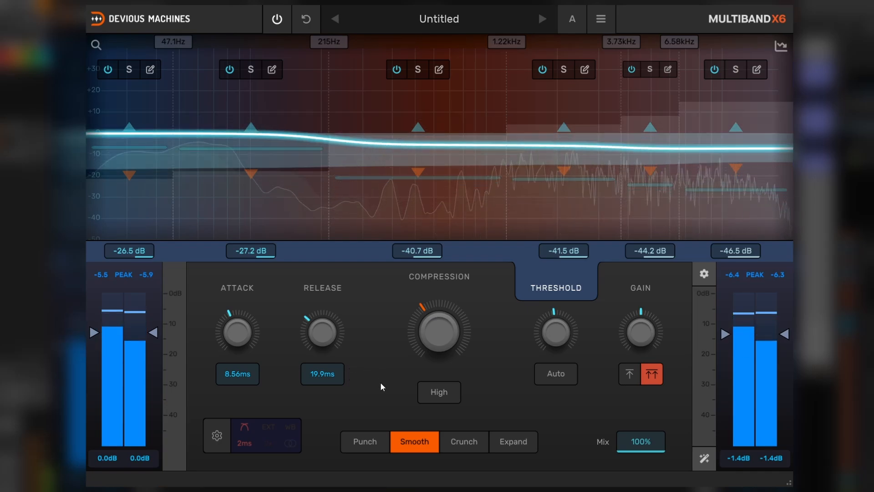
# Check the plugin's latency in the track's device chain in Bitwig Studio, then reopen its window and set the mix to 55%
pyautogui.click(277, 20)
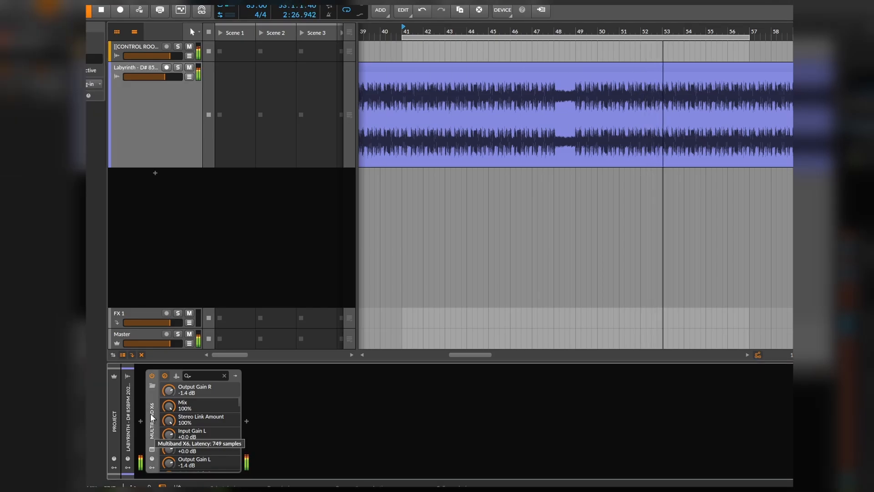
pyautogui.click(152, 450)
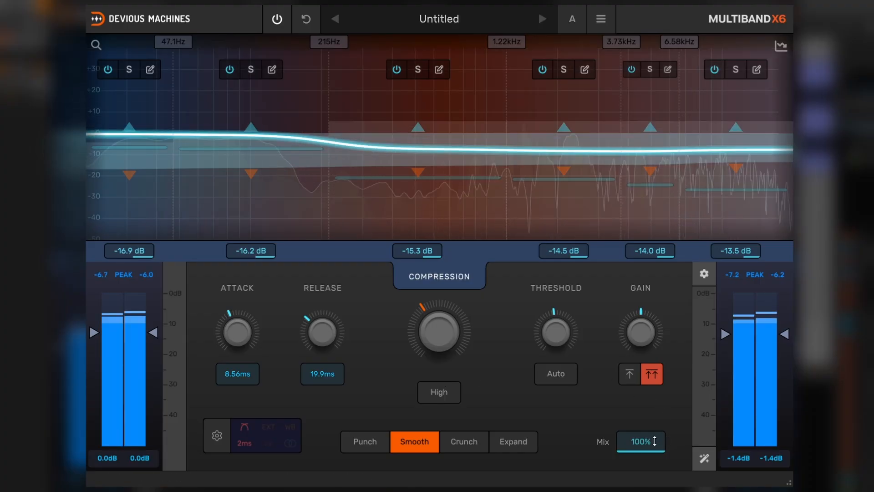
pyautogui.moveTo(654, 441)
pyautogui.mouseDown()
pyautogui.moveTo(654, 453)
pyautogui.moveTo(652, 442)
pyautogui.mouseUp()
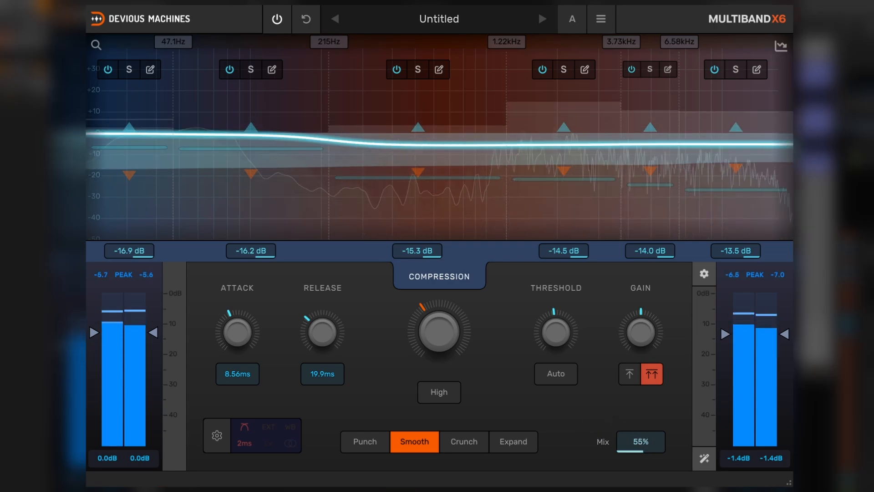
# Turn off linear phase processing and vary the mix between 44% and 100% while the track plays, ending at 100%
pyautogui.moveTo(629, 429); pyautogui.dragTo(629, 432)
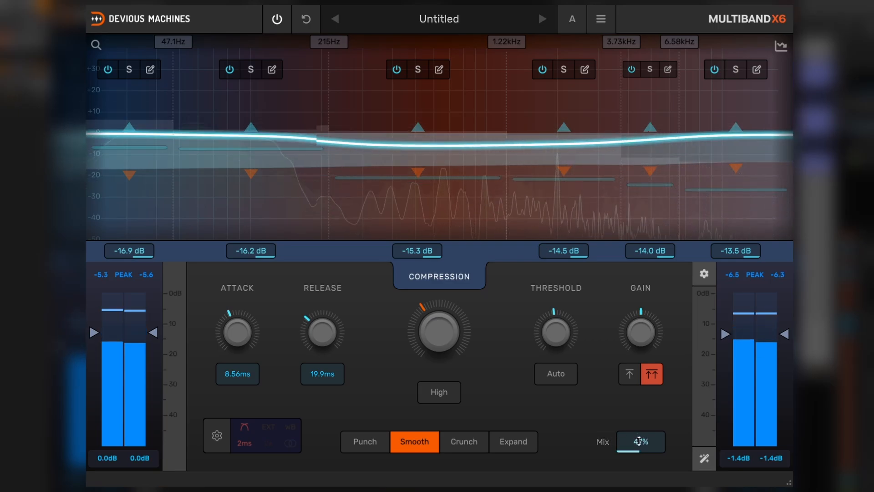
pyautogui.moveTo(638, 439); pyautogui.dragTo(639, 441)
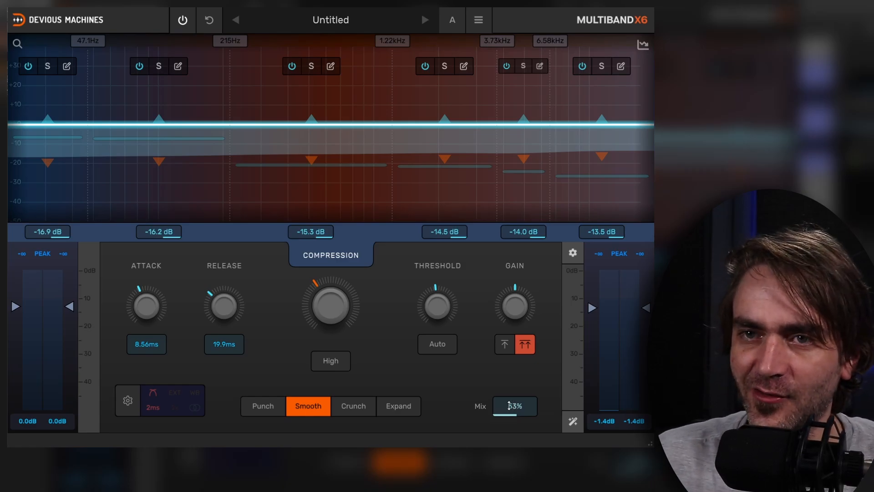
pyautogui.click(160, 397)
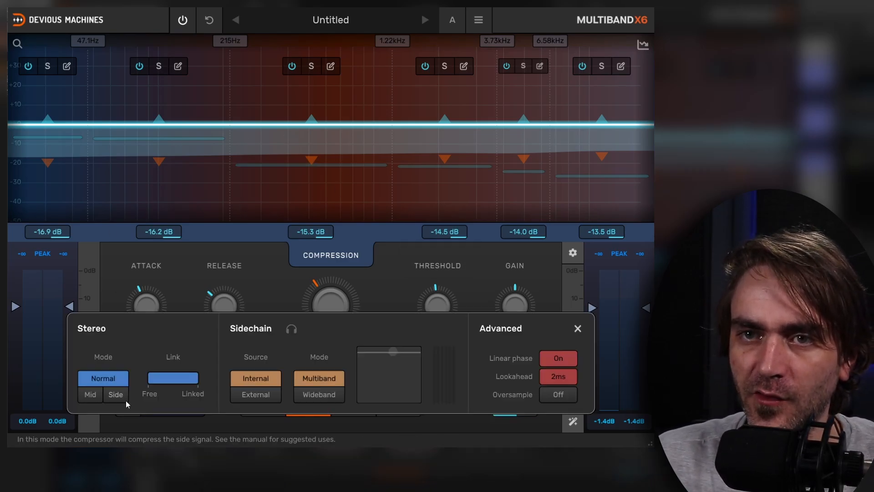
pyautogui.click(579, 328)
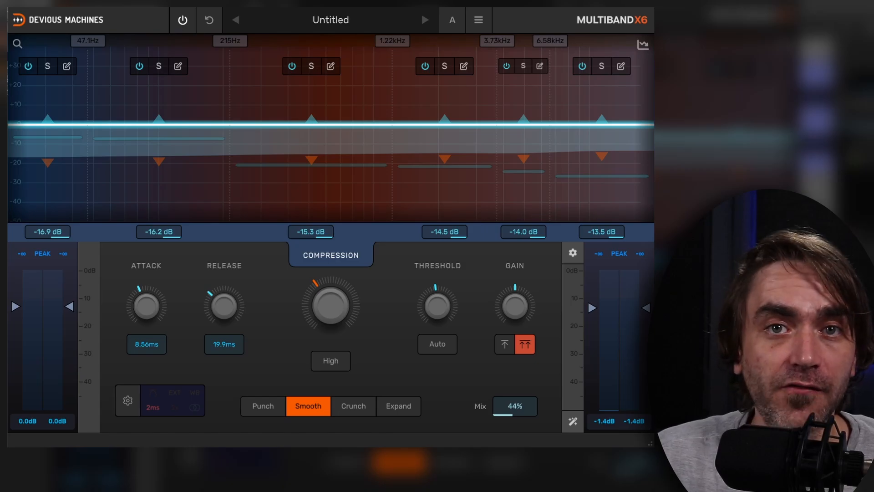
pyautogui.moveTo(508, 412); pyautogui.dragTo(509, 408)
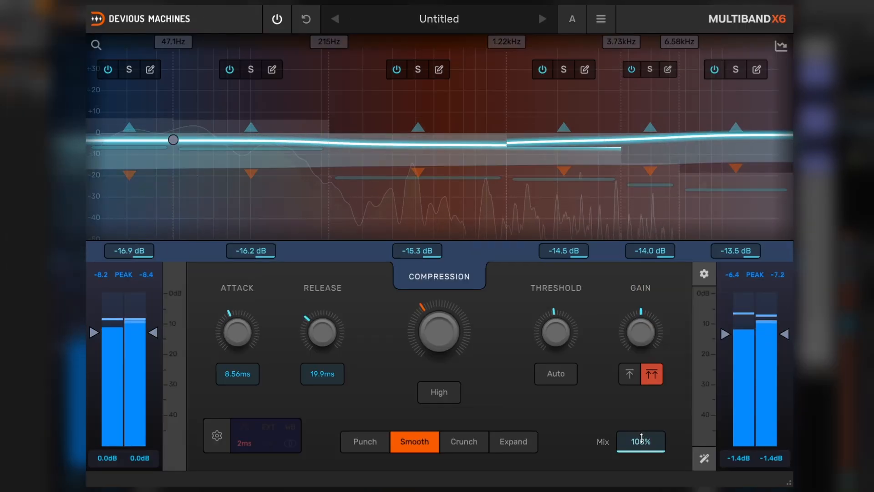
pyautogui.moveTo(641, 438); pyautogui.dragTo(618, 402)
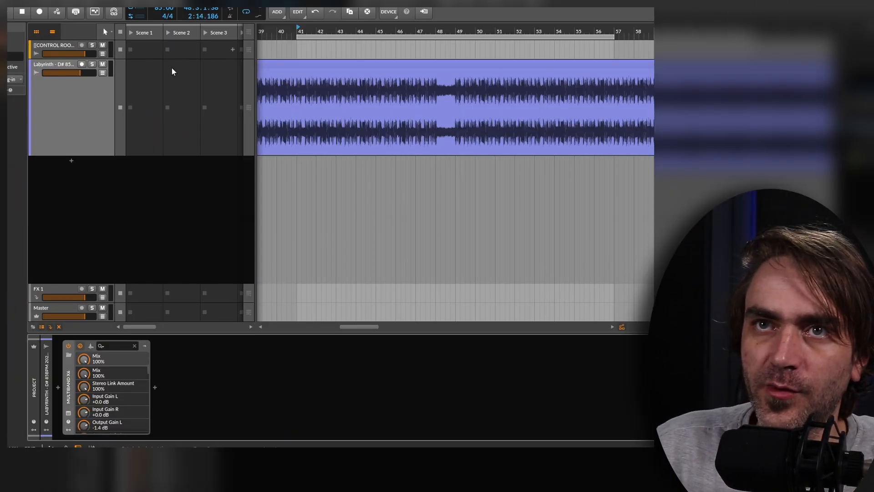
# Add an instrument track with the Vital synth and set oscillator 1's phase randomization to 0%
pyautogui.click(72, 160)
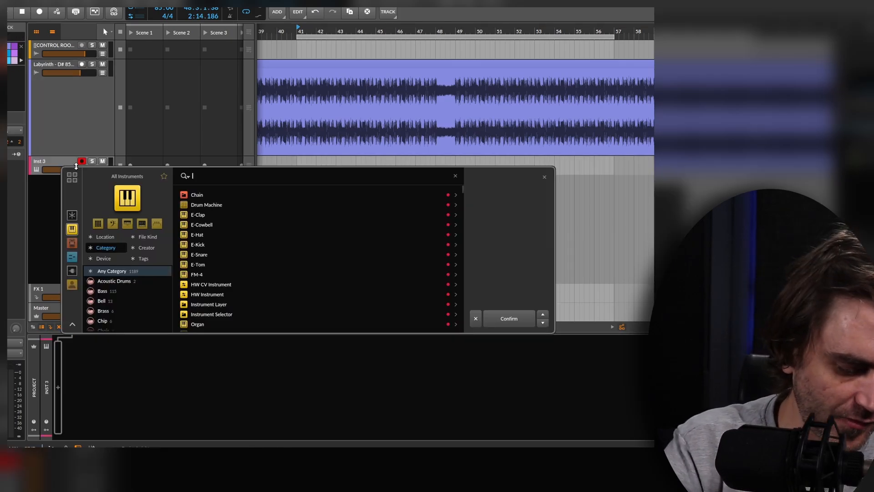
pyautogui.write('vital')
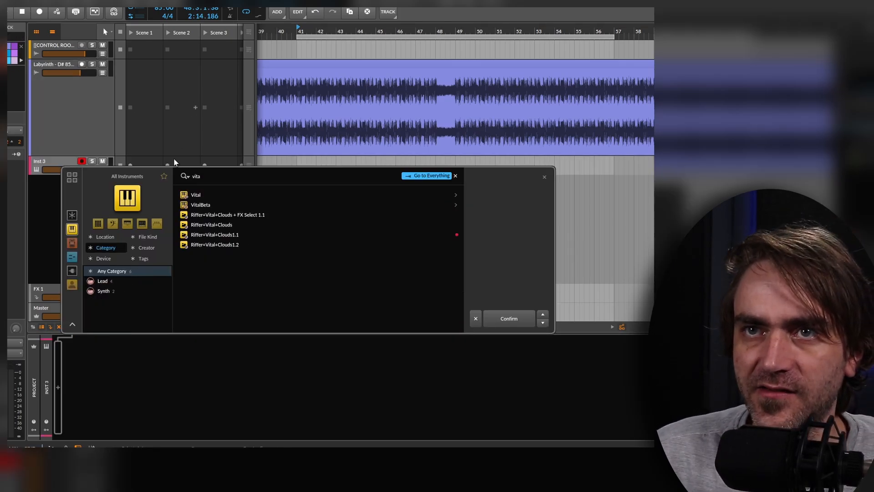
pyautogui.press('Return')
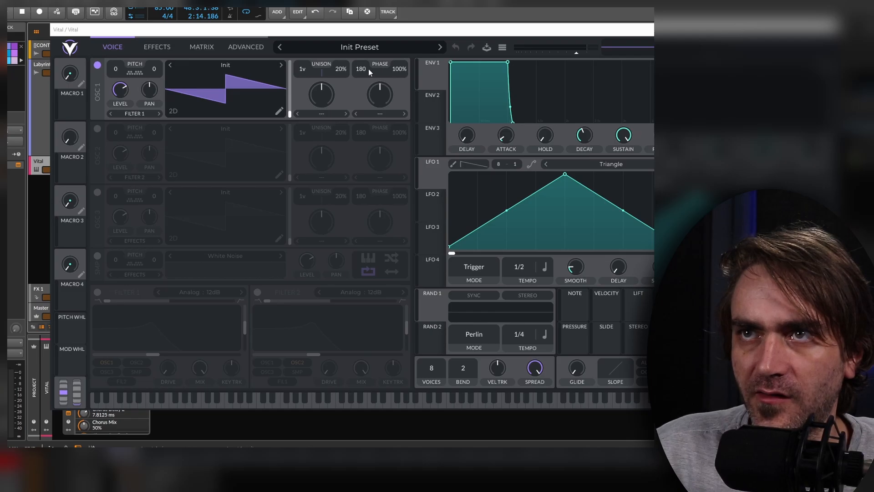
pyautogui.moveTo(398, 69); pyautogui.dragTo(411, 299)
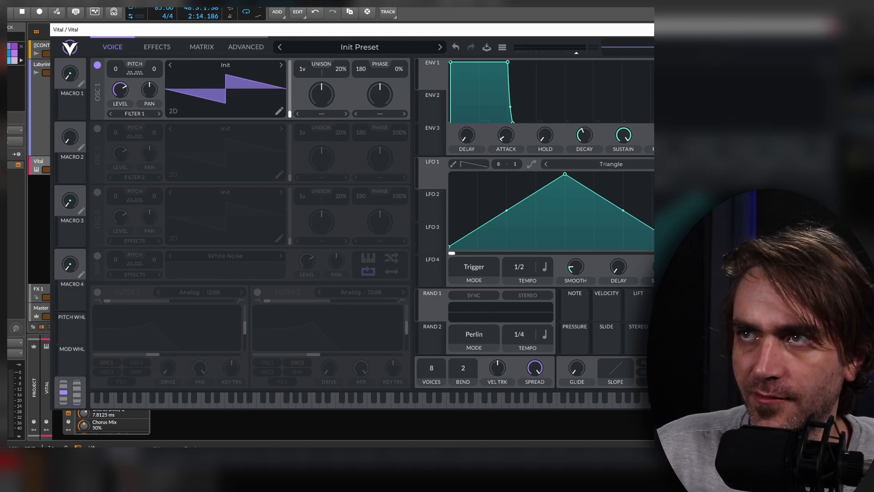
# Close the synth window, create a note clip in the Vital track's Scene 1 slot and open it in the note editor
pyautogui.click(834, 26)
pyautogui.doubleClick(141, 165)
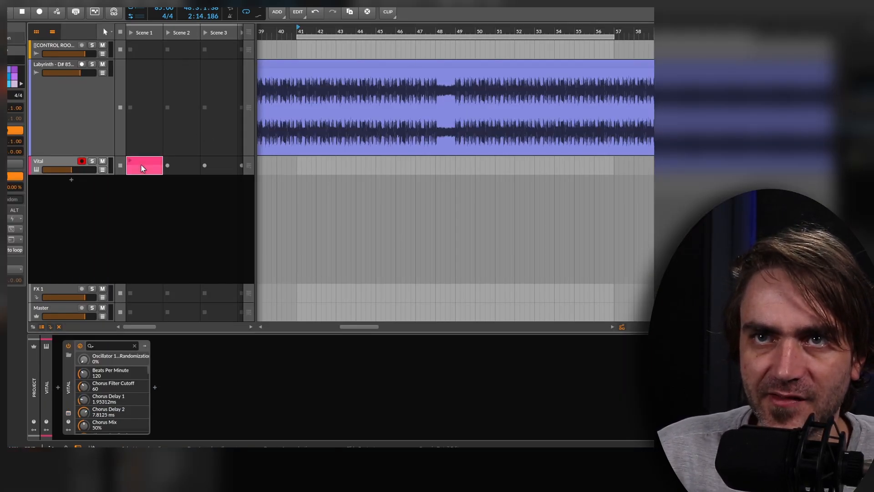
pyautogui.doubleClick(141, 165)
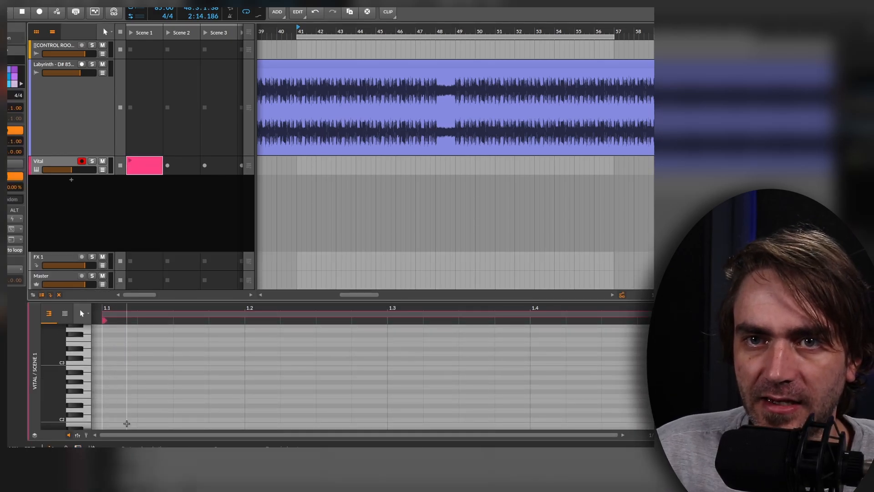
pyautogui.scroll(-2, 127, 410)
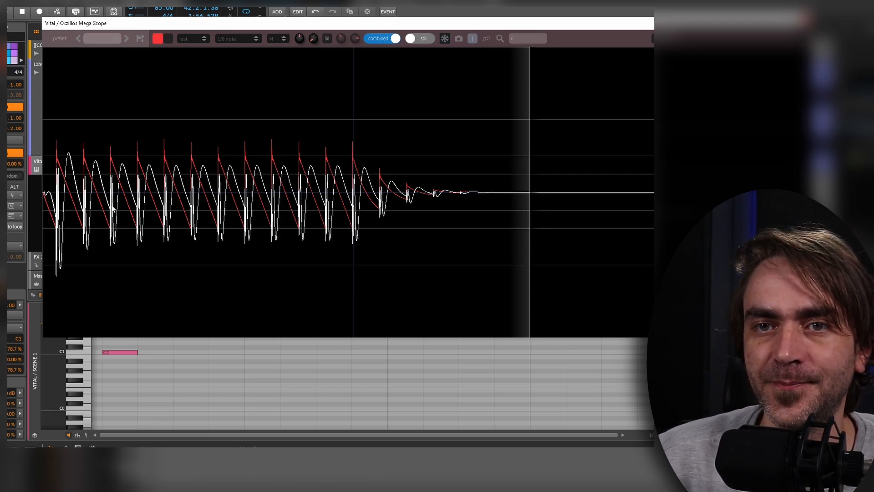
# Open Multiband X6 from the Vital track's device chain and turn on linear phase in its advanced settings
pyautogui.press('d')
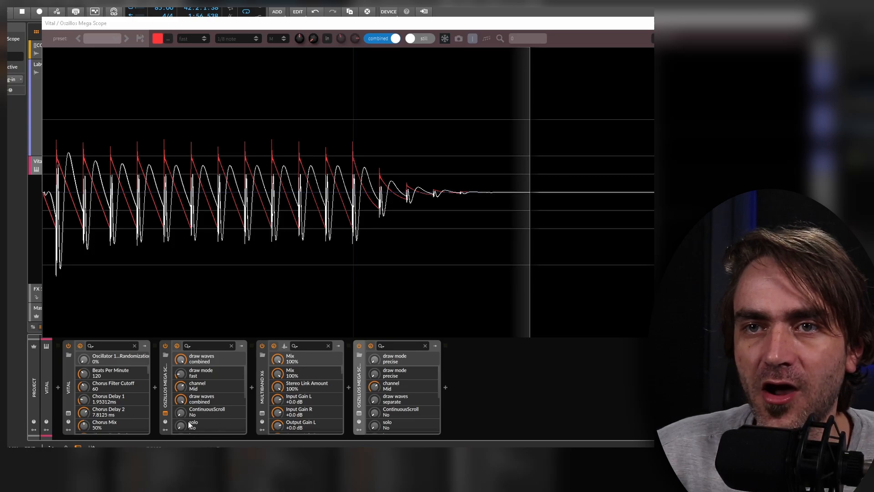
pyautogui.click(263, 413)
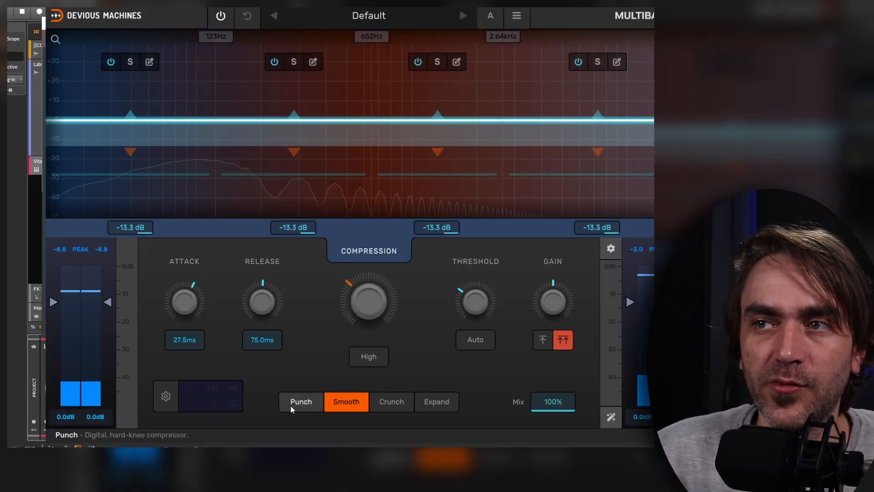
pyautogui.click(165, 397)
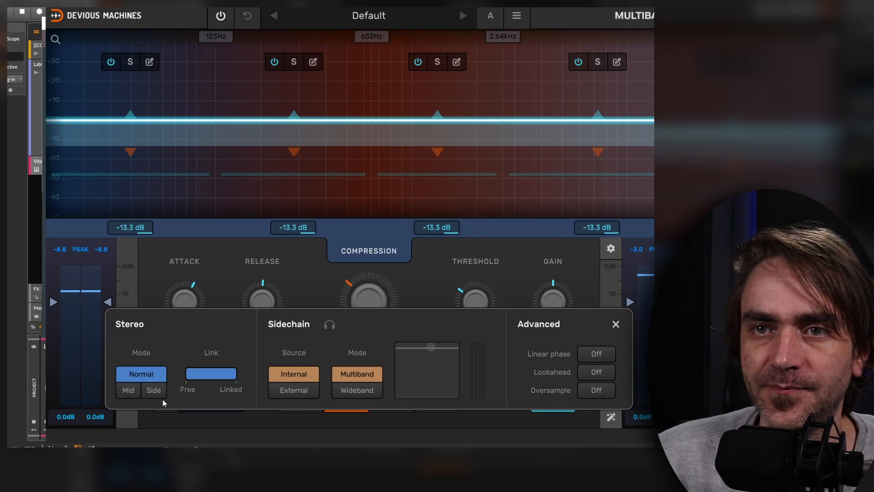
pyautogui.click(594, 354)
pyautogui.click(614, 323)
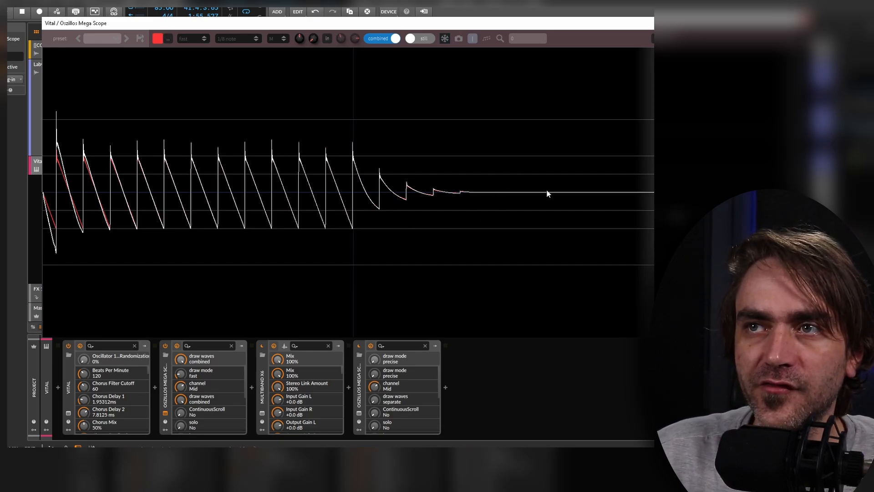
# Set the Oszillos Mega Scope time range to 1/4 note and play the clip to compare the dry and compressed waveforms
pyautogui.click(237, 40)
pyautogui.click(240, 80)
pyautogui.press('space')
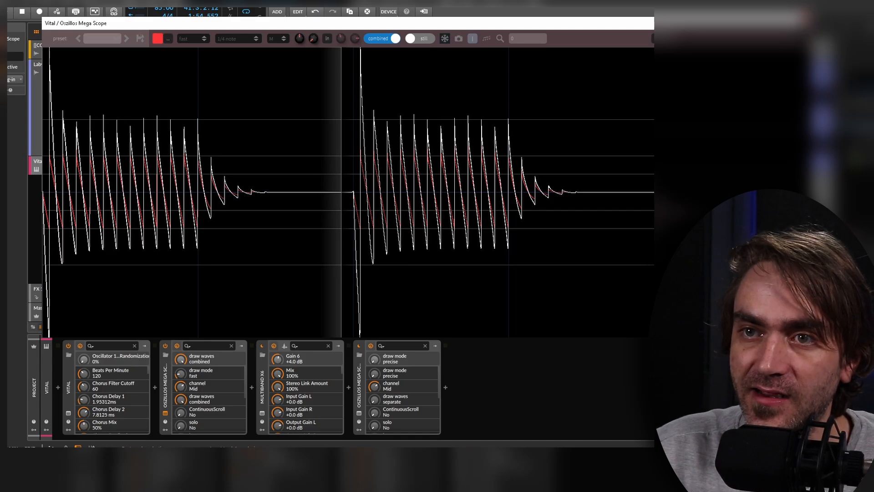
# Close the scope window and delete the selected scope device from the Vital track
pyautogui.click(805, 19)
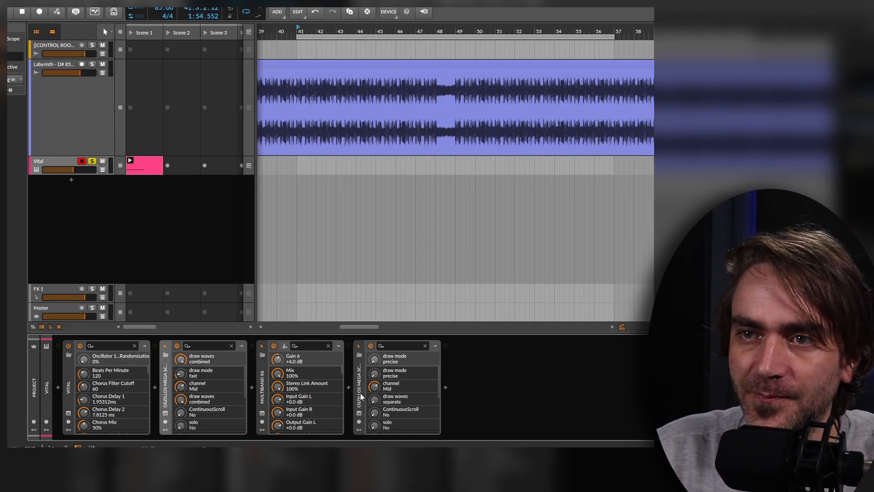
pyautogui.press('Delete')
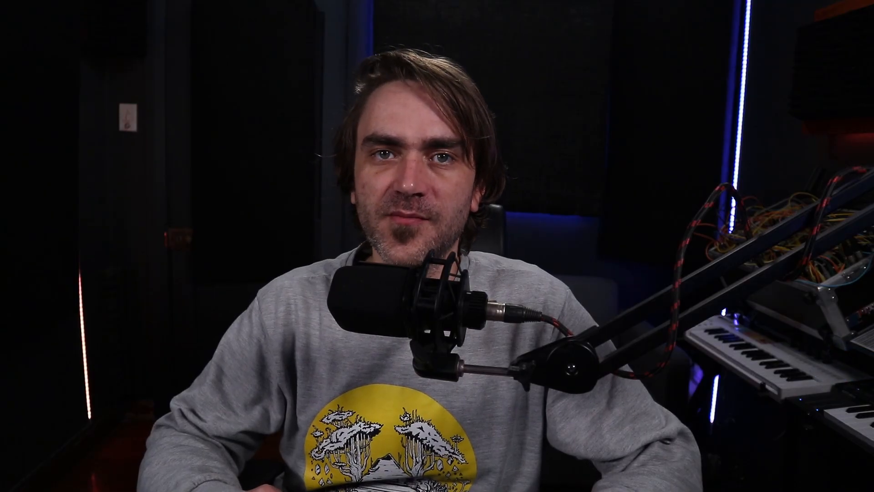